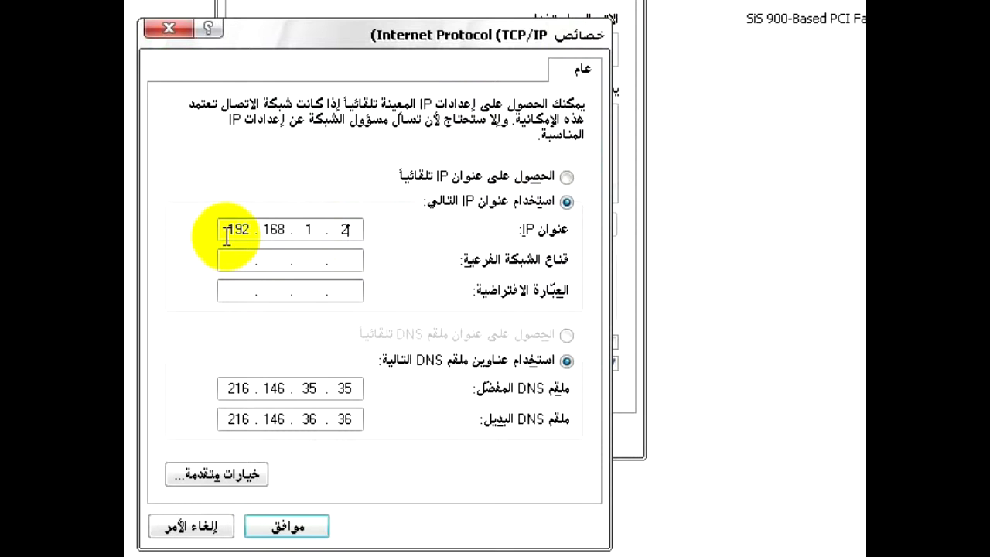
Set the subnet mask to 255.255.255.0 and the default gateway to 192.168.1.1, and apply the Local Area Connection settings.
{"action": "left_click", "coordinate": [241, 260]}
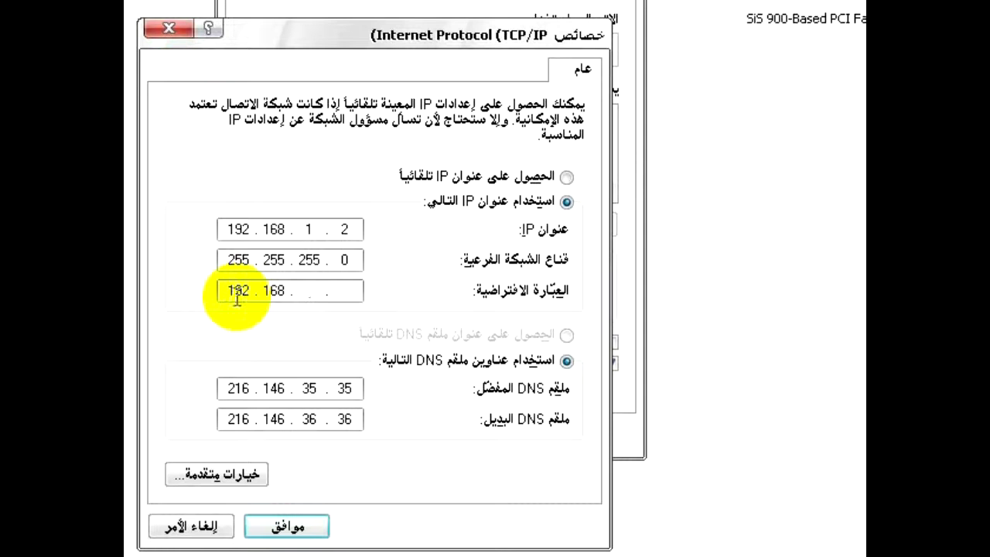
{"action": "type", "text": "1"}
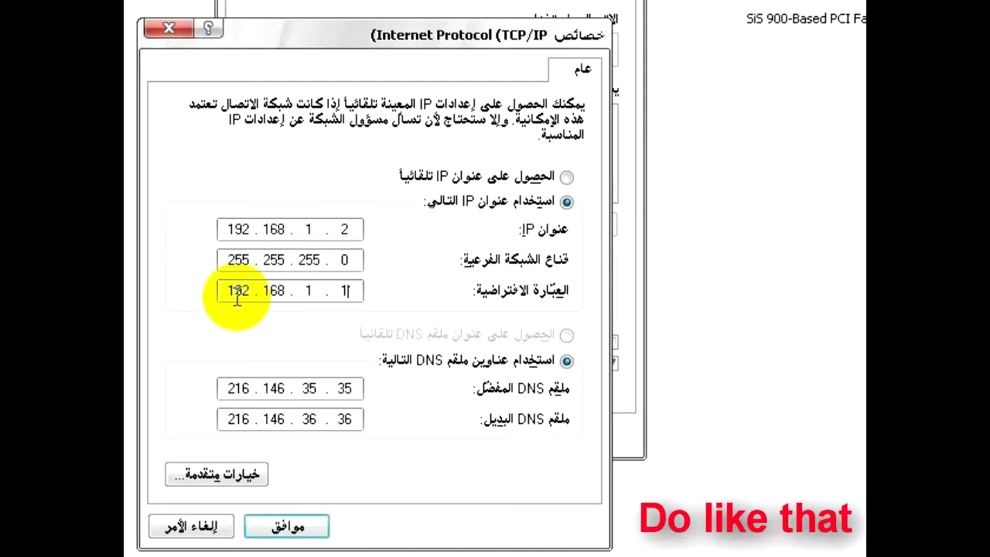
{"action": "left_click", "coordinate": [263, 389]}
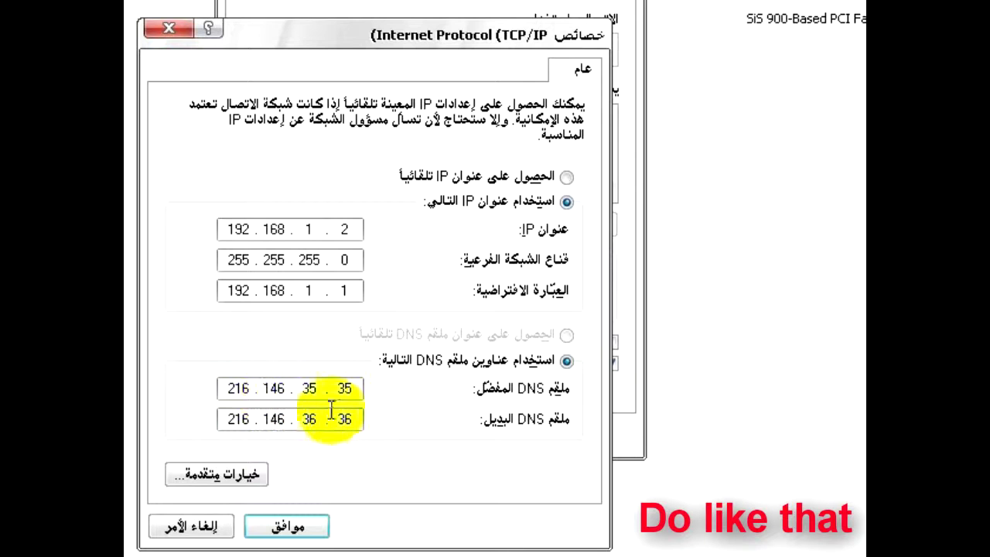
{"action": "left_click", "coordinate": [295, 390]}
{"action": "key", "text": "Tab"}
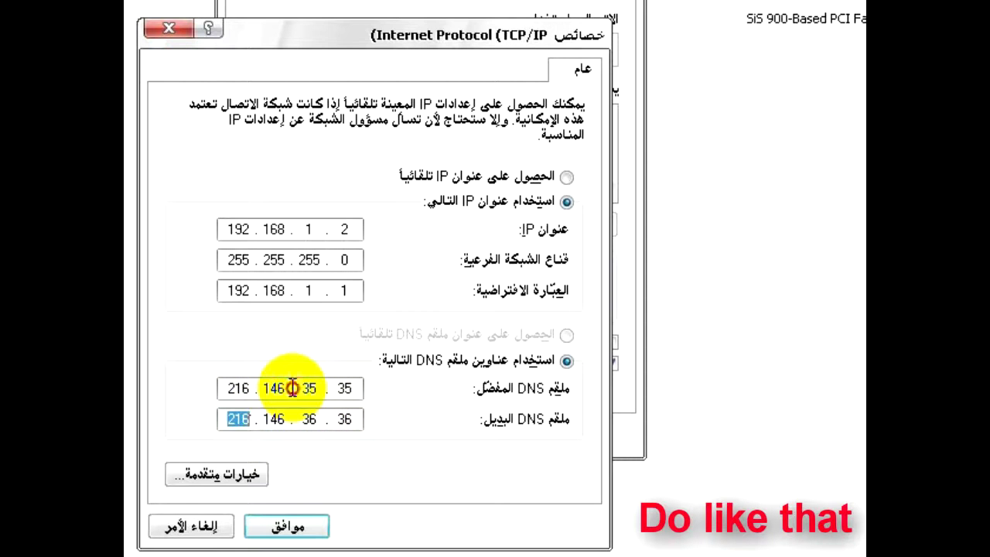
{"action": "key", "text": "shift+Tab"}
{"action": "left_click", "coordinate": [232, 418]}
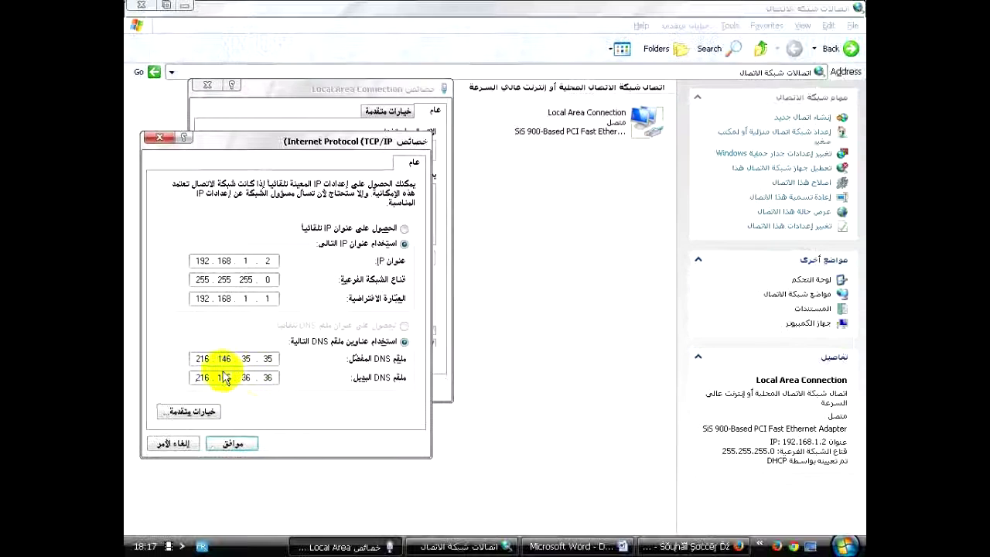
{"action": "left_click", "coordinate": [233, 445]}
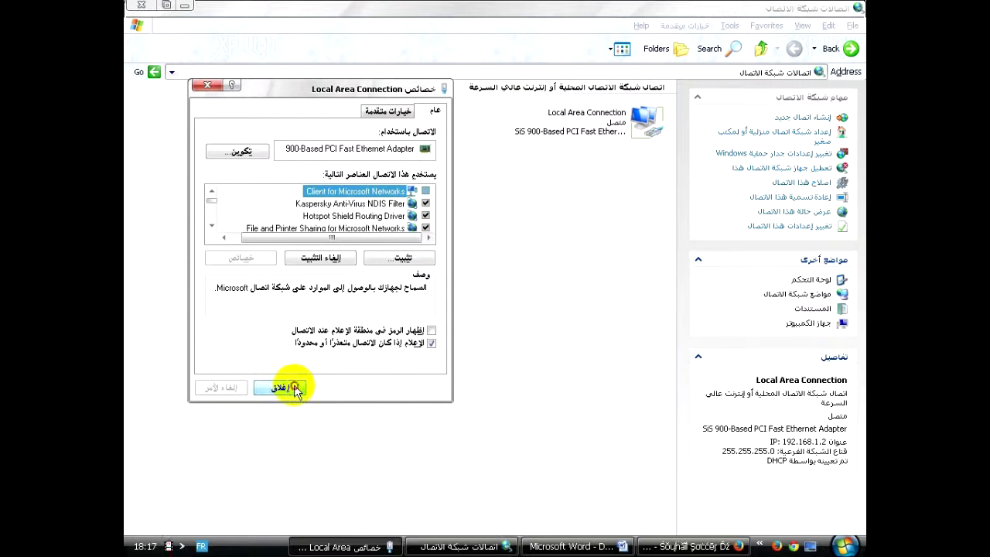
{"action": "left_click", "coordinate": [286, 388]}
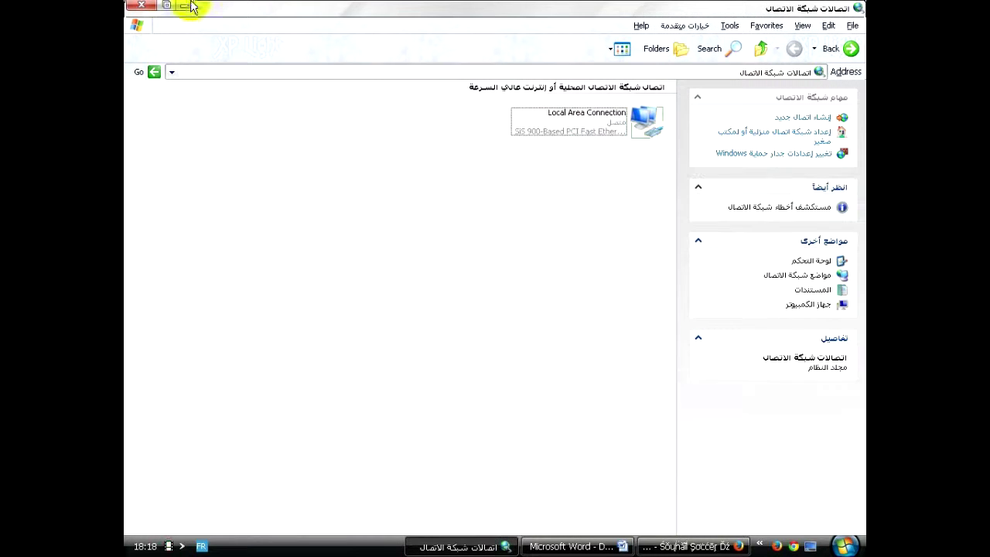
Close the network connections window and highlight the step two lines about opening a modem port in the Word document.
{"action": "left_click", "coordinate": [147, 7]}
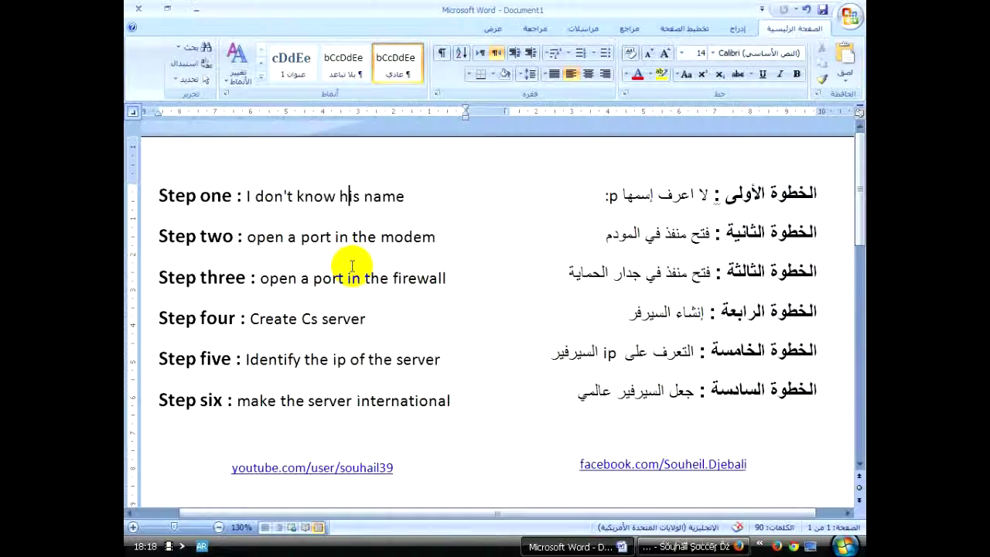
{"action": "left_click_drag", "start_coordinate": [816, 231], "coordinate": [631, 249]}
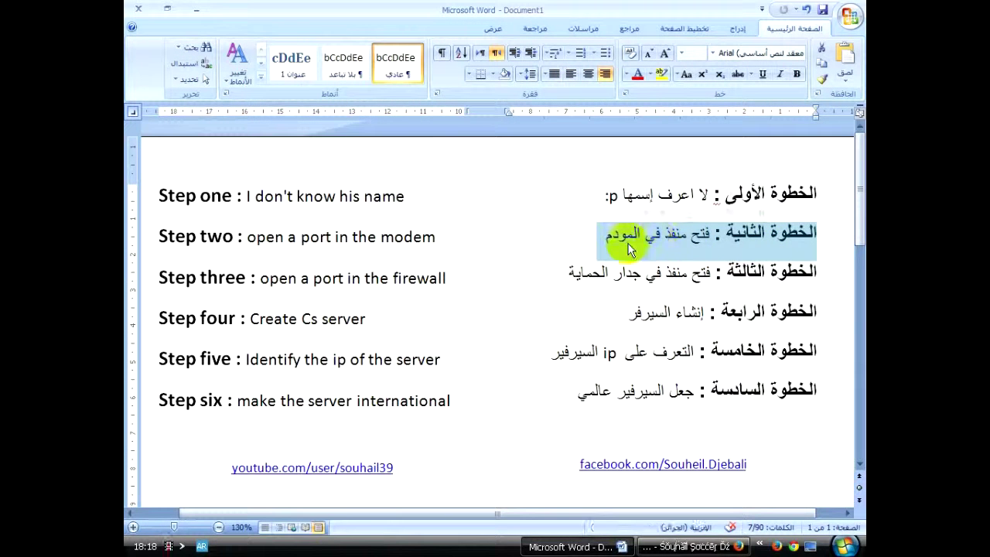
{"action": "triple_click", "coordinate": [409, 240]}
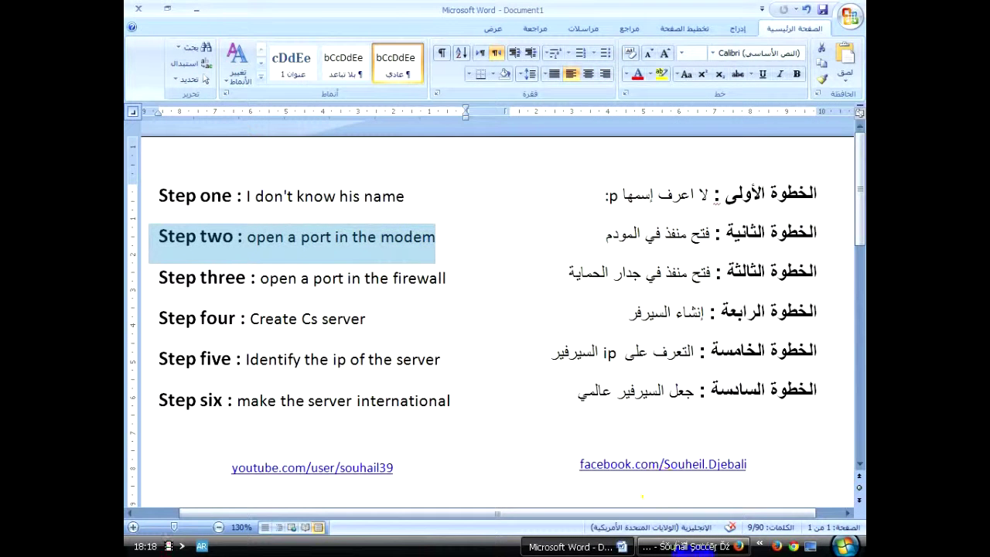
Switch to Firefox, open 192.168.1.1 in a new tab, and sign in to the modem with the prefilled credentials.
{"action": "left_click", "coordinate": [692, 547]}
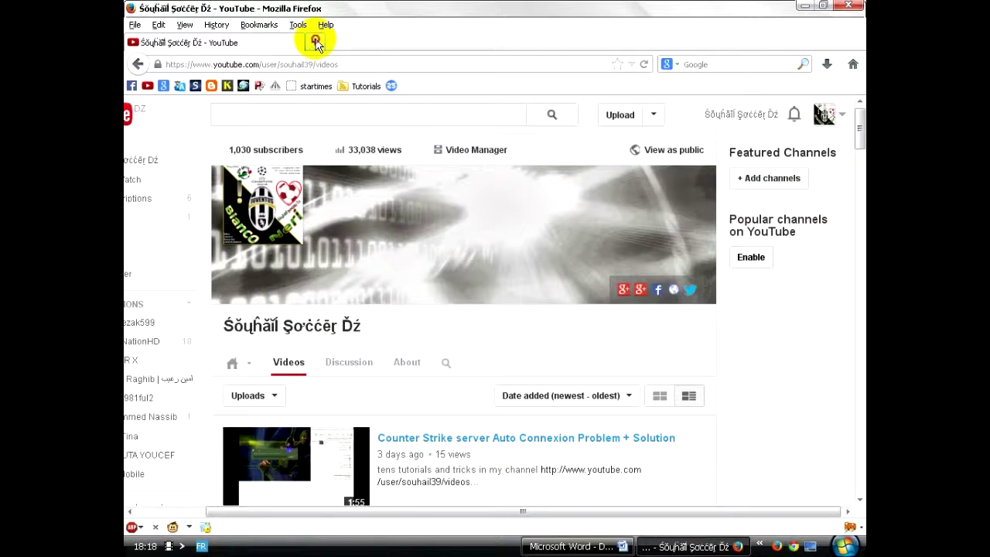
{"action": "left_click", "coordinate": [316, 44]}
{"action": "type", "text": "192"}
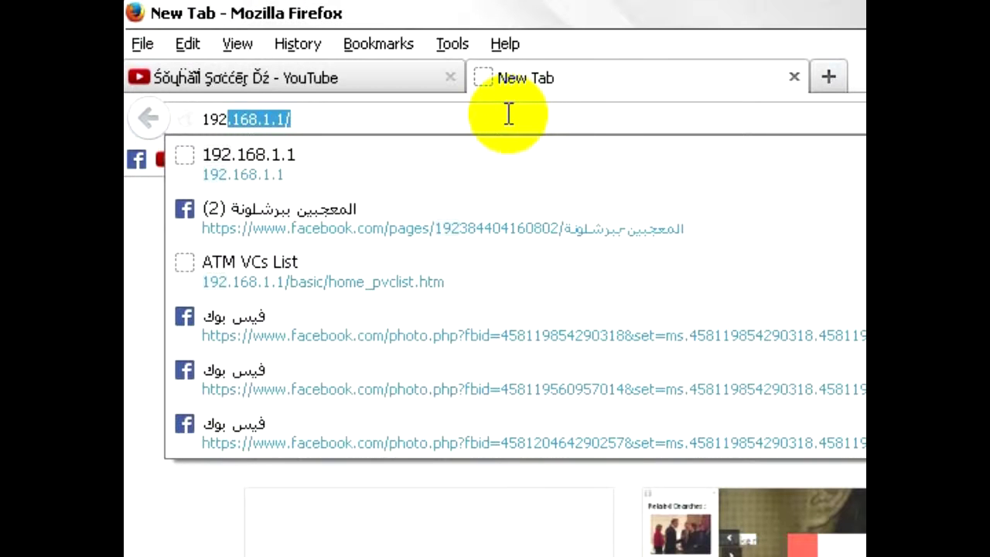
{"action": "key", "text": "Return"}
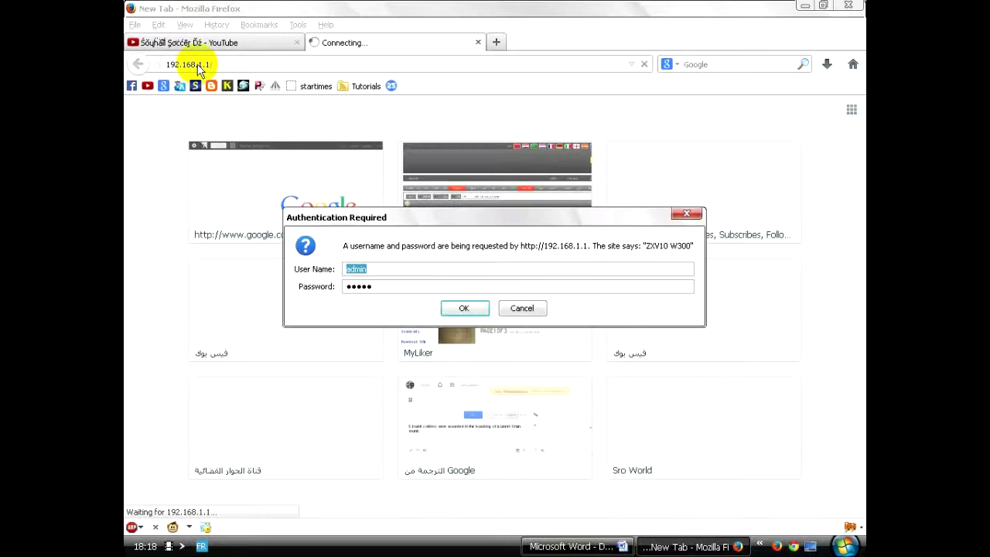
{"action": "left_click", "coordinate": [469, 307]}
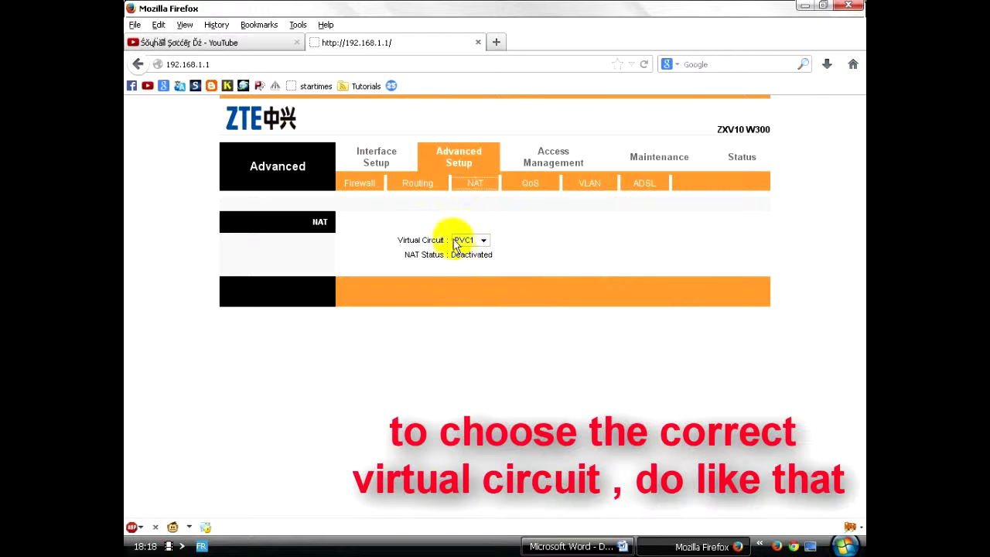
Examine the PVCs summary in the modem's interface setup to identify the virtual circuit that uses PPPoE encapsulation.
{"action": "left_click", "coordinate": [377, 160]}
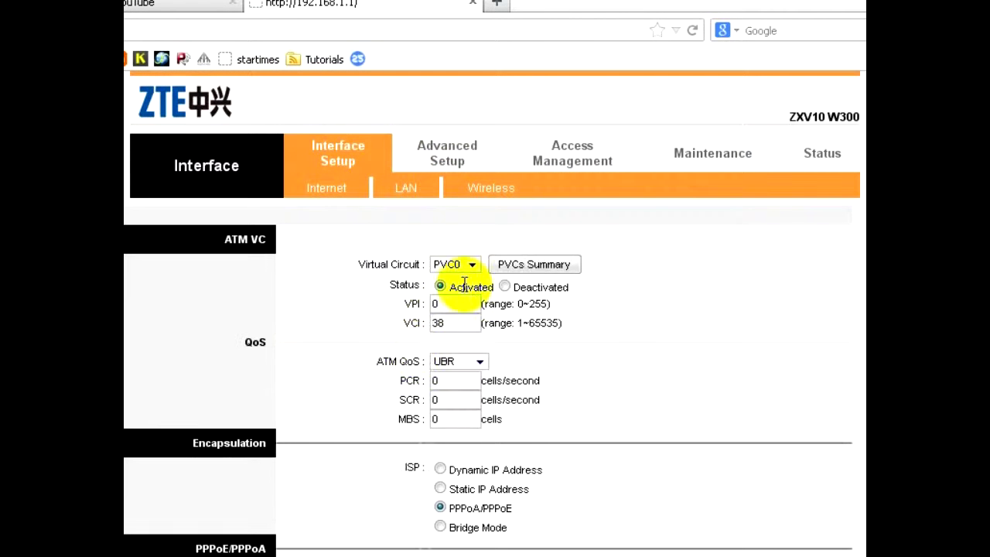
{"action": "left_click", "coordinate": [557, 265]}
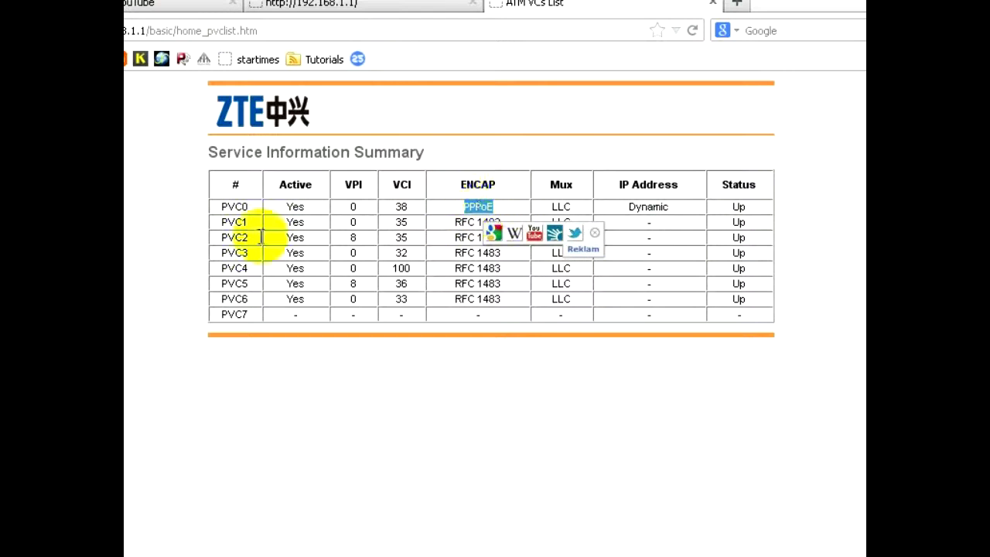
{"action": "double_click", "coordinate": [246, 207]}
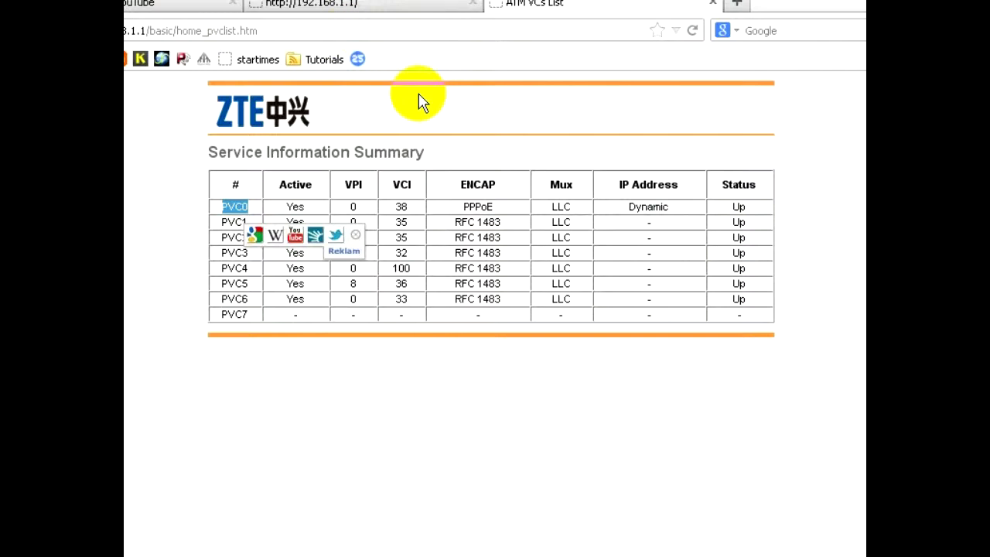
{"action": "middle_click", "coordinate": [523, 6]}
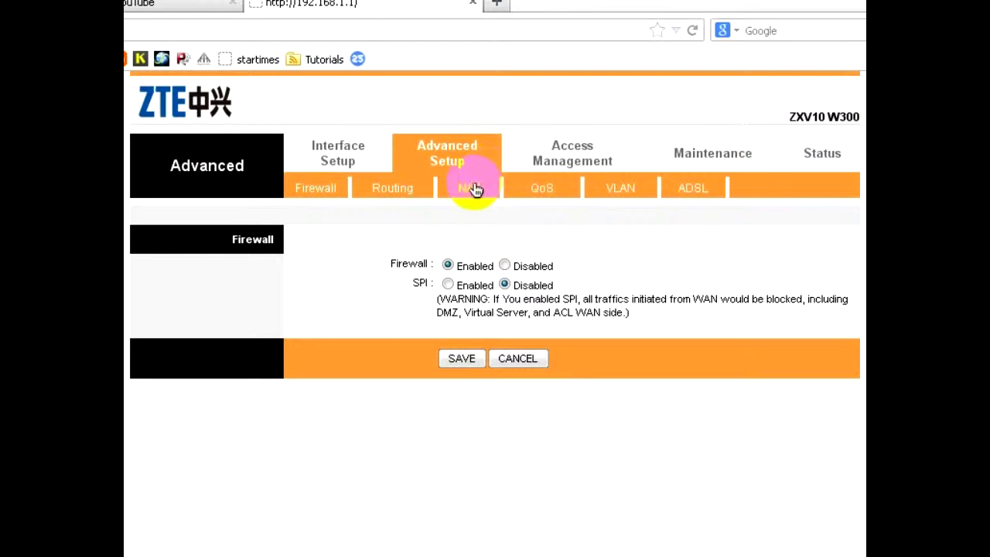
Select virtual circuit PVC0 in the modem's advanced NAT settings and open its Virtual Server configuration.
{"action": "left_click", "coordinate": [474, 190]}
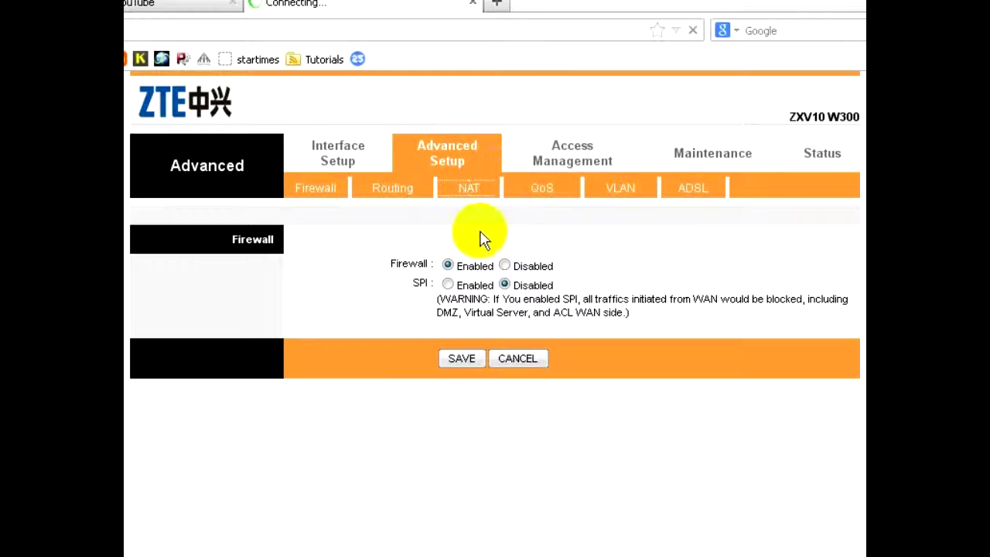
{"action": "left_click", "coordinate": [480, 263]}
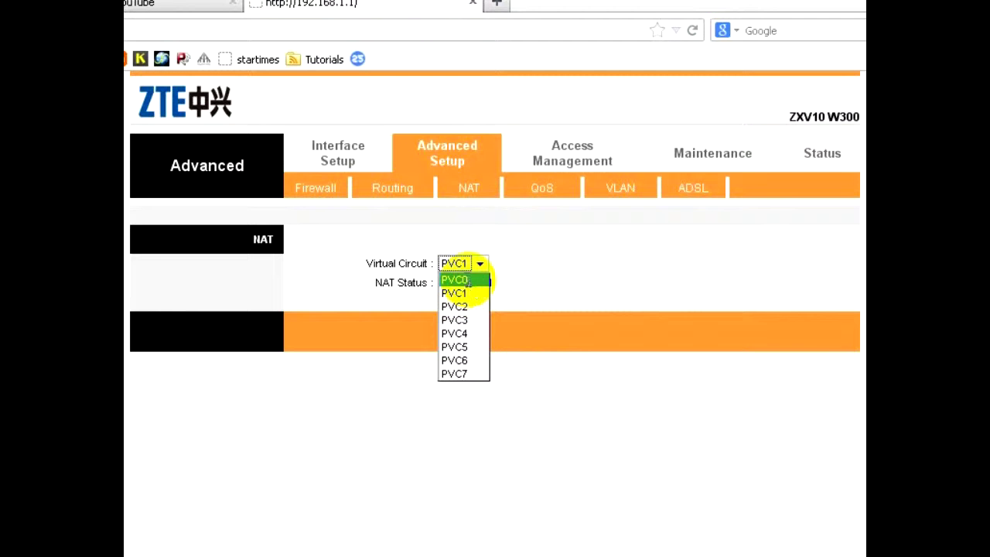
{"action": "left_click", "coordinate": [464, 280]}
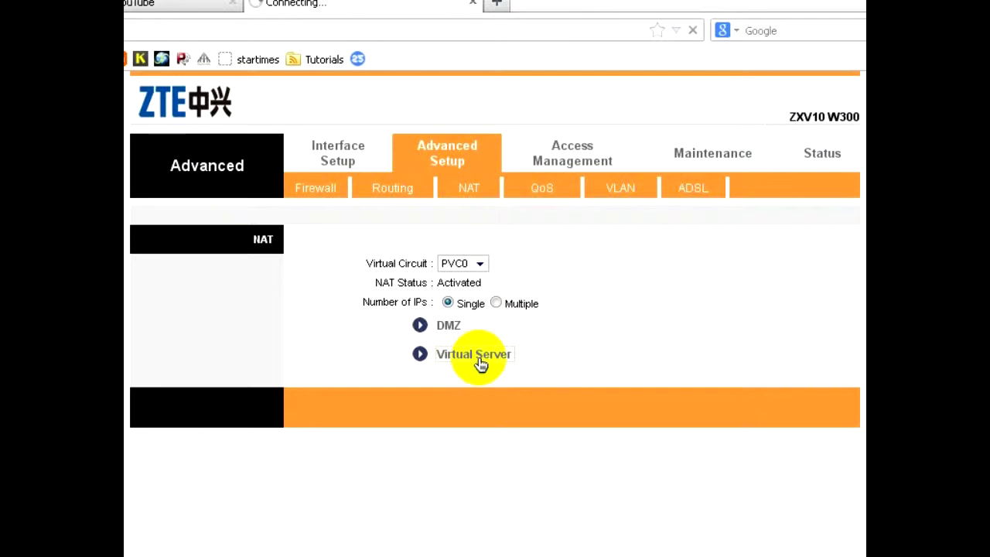
{"action": "left_click", "coordinate": [473, 355]}
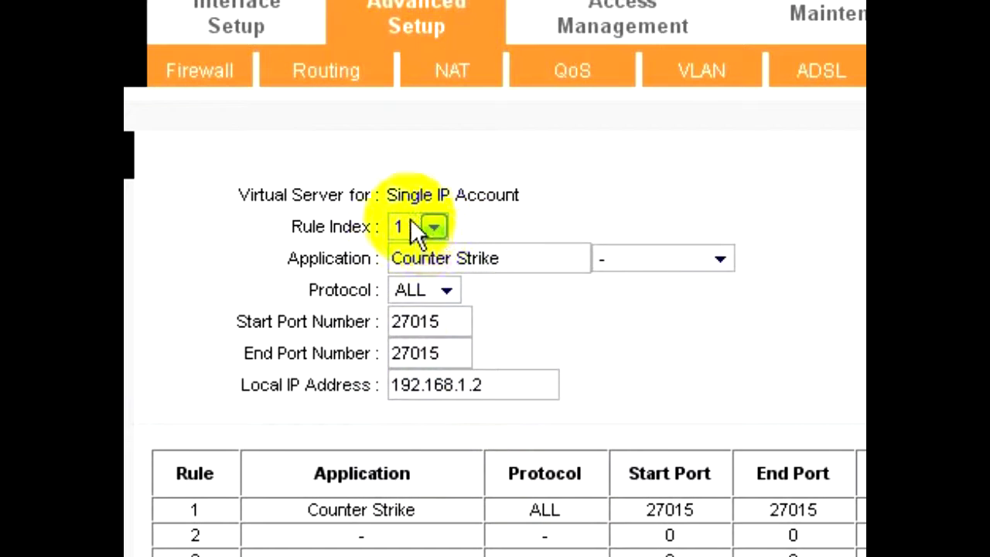
Save virtual server rule 1 for Counter Strike with protocol ALL, start and end port 27015, and local IP address 192.168.1.2.
{"action": "double_click", "coordinate": [441, 333]}
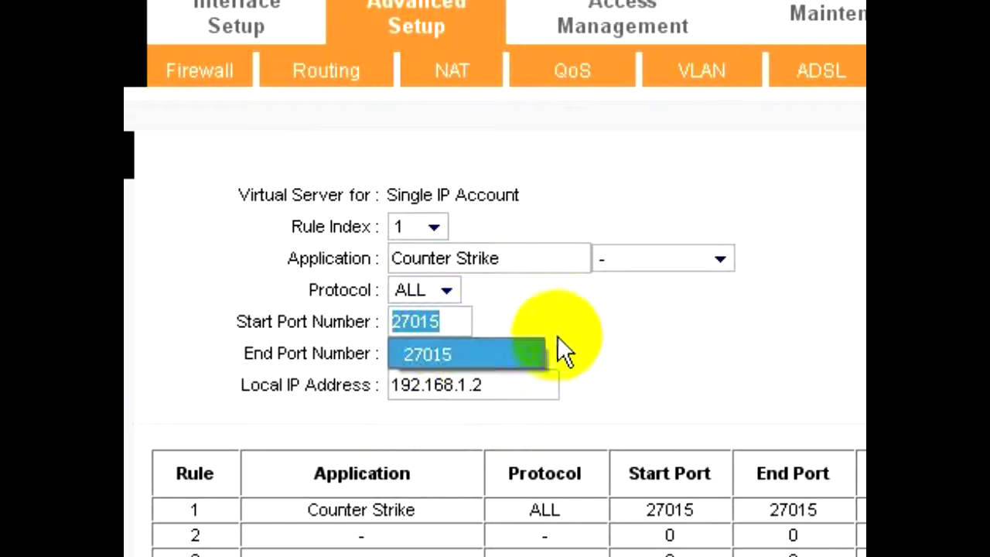
{"action": "double_click", "coordinate": [452, 348]}
{"action": "left_click", "coordinate": [513, 380]}
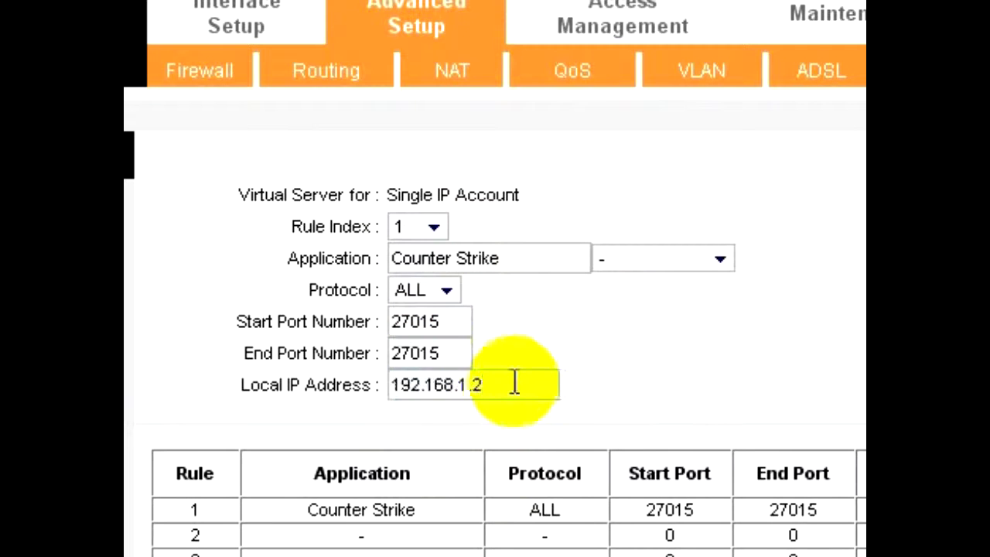
{"action": "double_click", "coordinate": [510, 379]}
{"action": "left_click", "coordinate": [711, 353]}
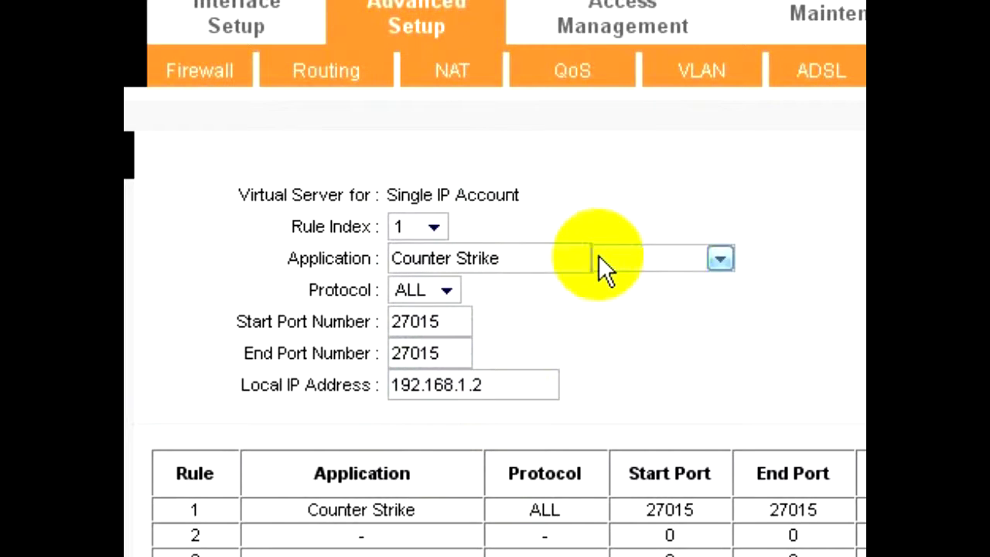
{"action": "left_click", "coordinate": [437, 290]}
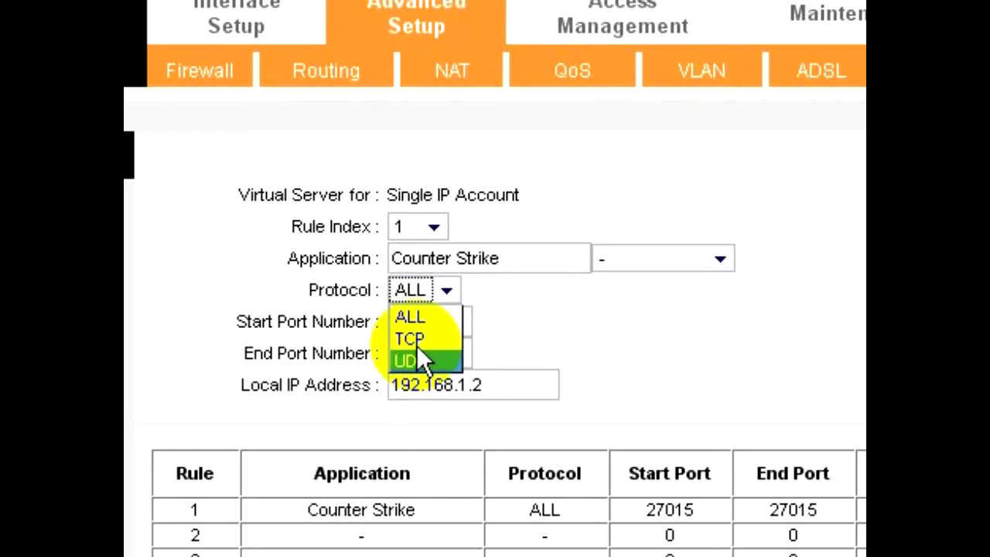
{"action": "left_click", "coordinate": [429, 315]}
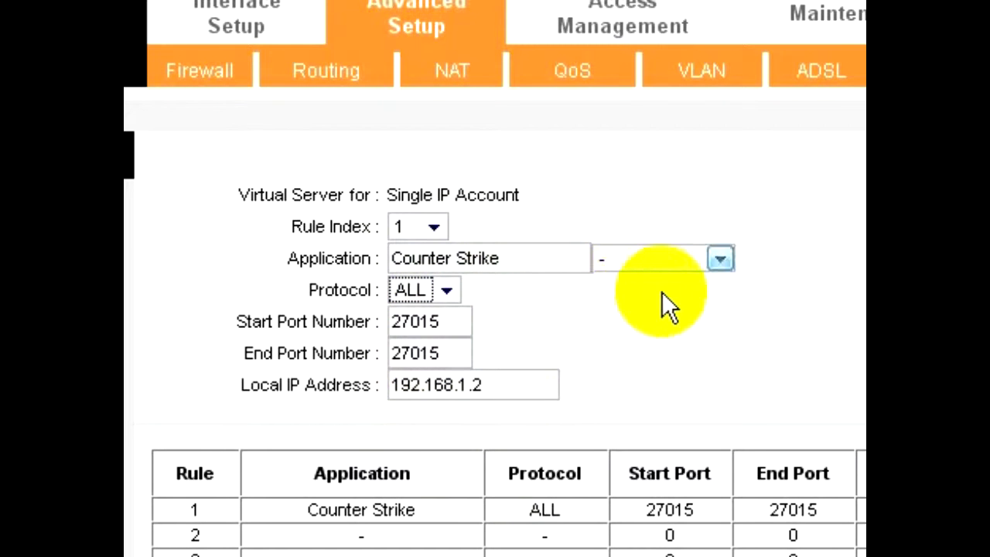
{"action": "left_click", "coordinate": [638, 263]}
{"action": "left_click", "coordinate": [844, 283]}
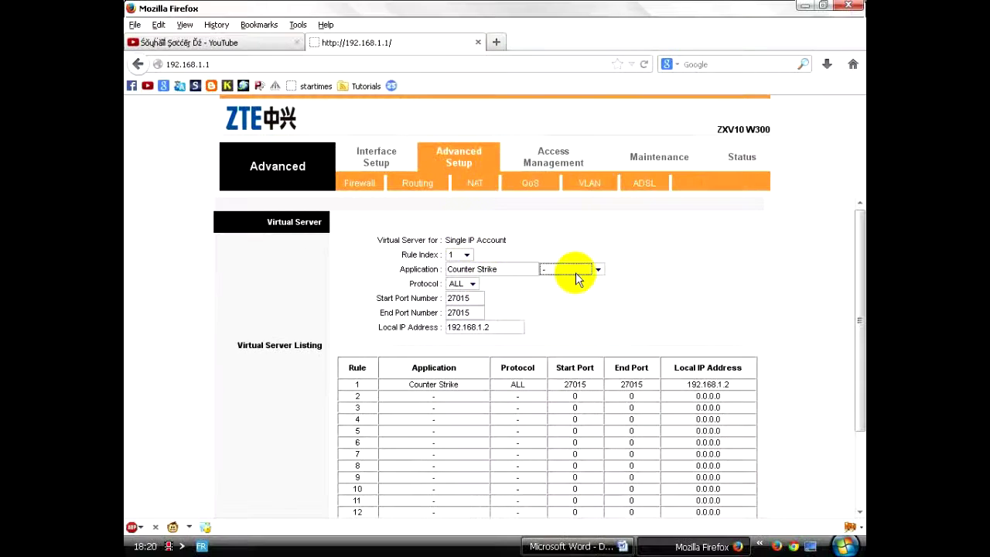
{"action": "scroll", "coordinate": [589, 319], "scroll_direction": "down", "scroll_amount": 2}
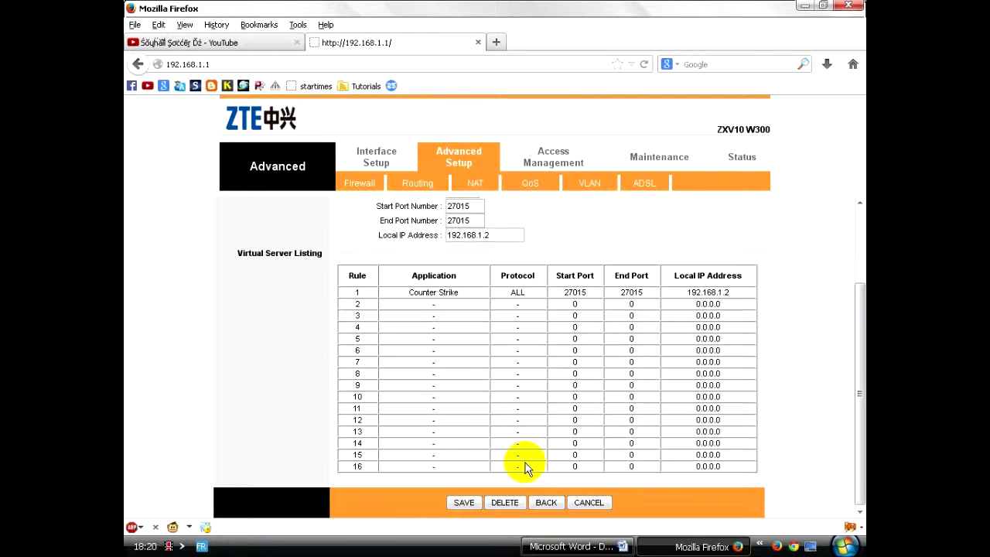
{"action": "left_click", "coordinate": [464, 504]}
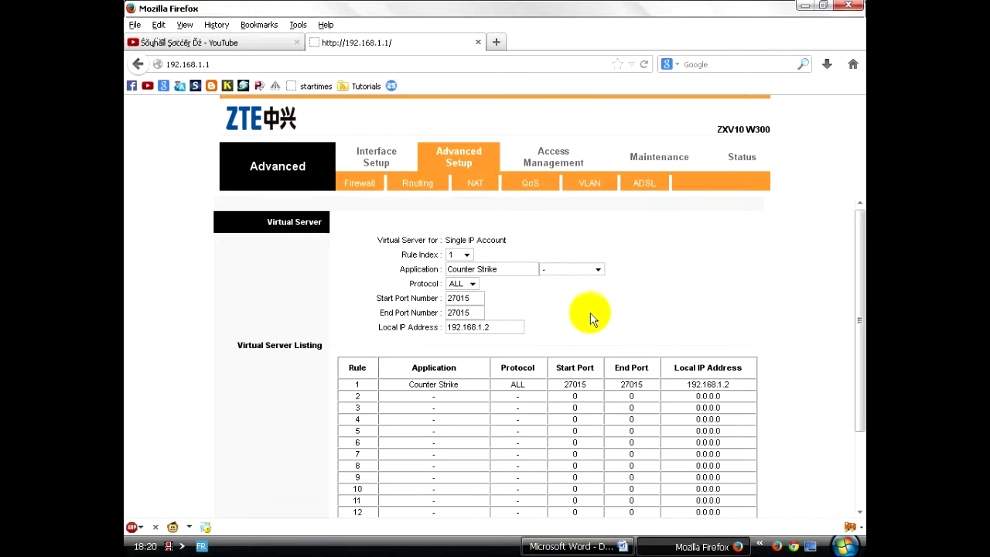
Restart the modem from its maintenance settings.
{"action": "left_click", "coordinate": [663, 164]}
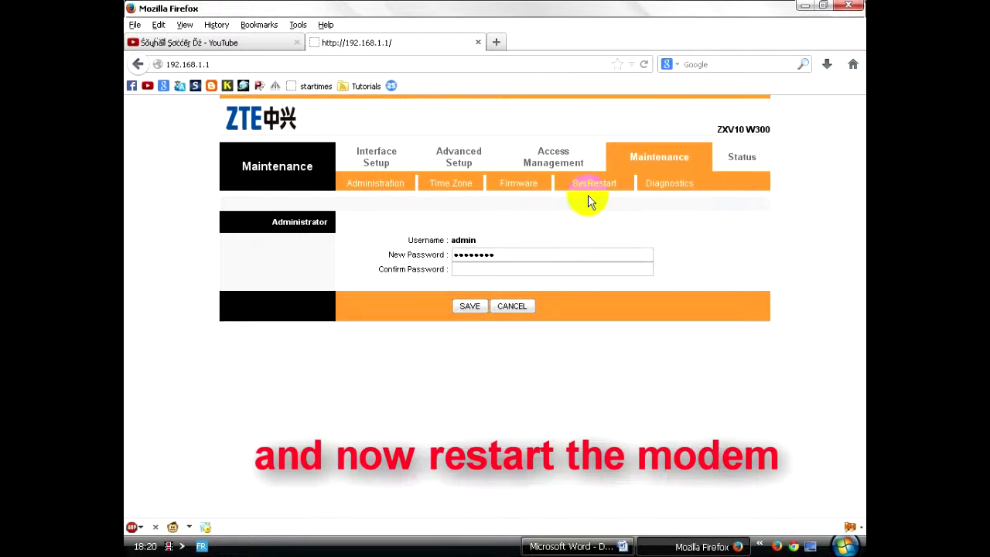
{"action": "left_click", "coordinate": [590, 185]}
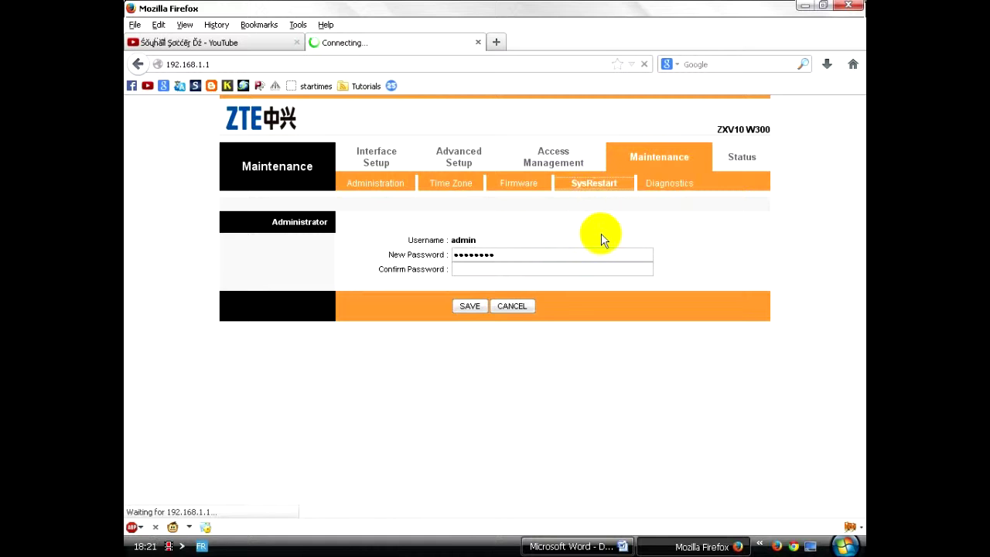
{"action": "left_click", "coordinate": [478, 294]}
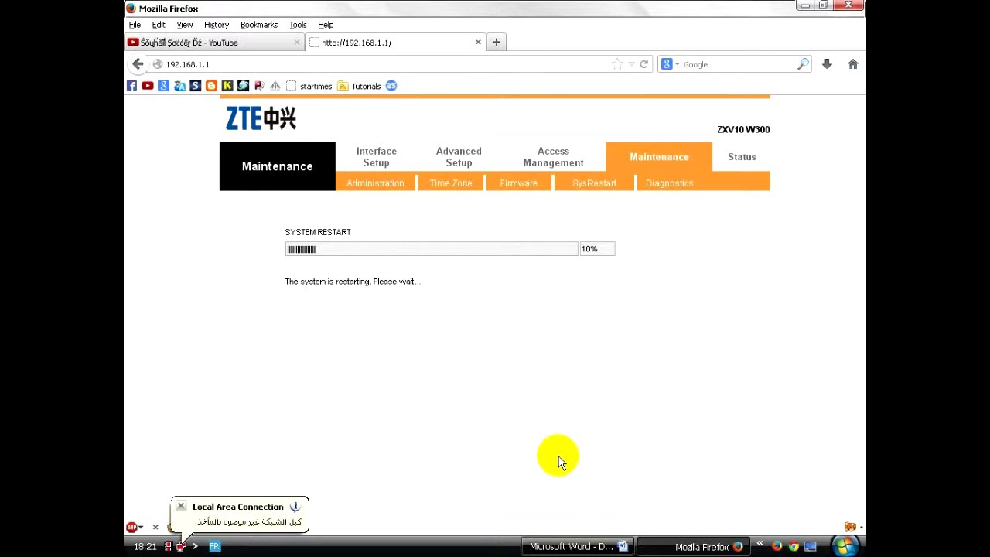
Switch back to the Word document and point out the Arabic step three line about opening a firewall port.
{"action": "left_click", "coordinate": [567, 547]}
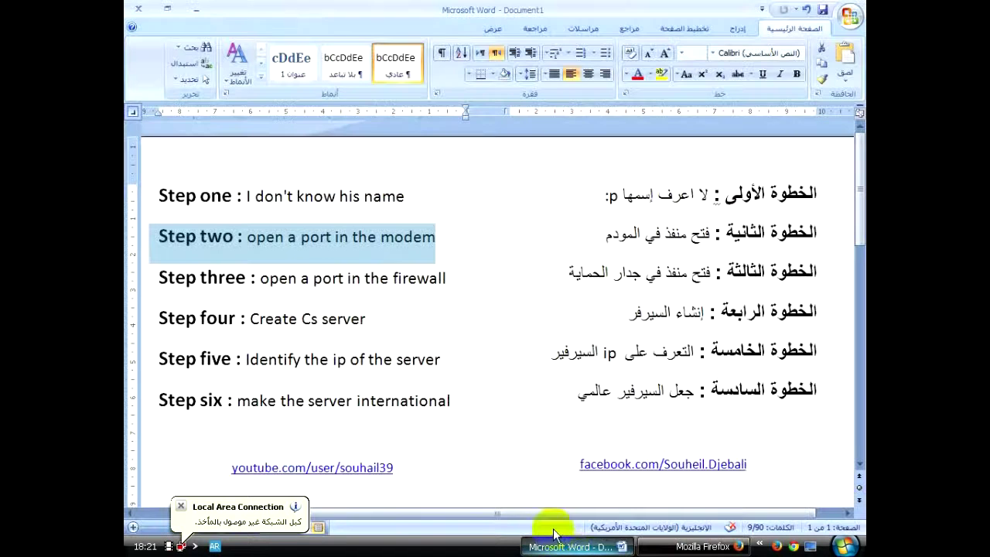
{"action": "triple_click", "coordinate": [758, 276]}
{"action": "left_click", "coordinate": [729, 274]}
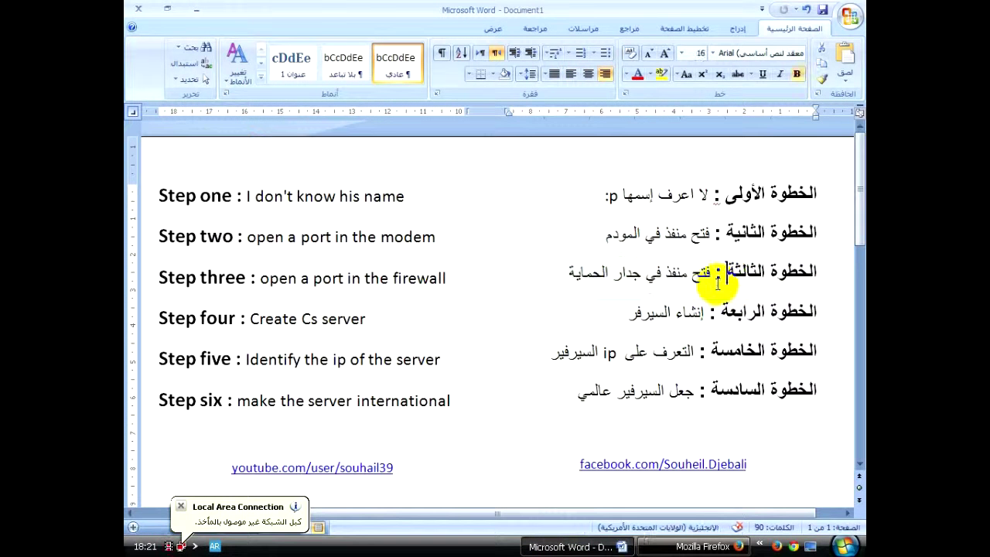
Open the Windows Firewall settings through the Control Panel's Security Center and show the exceptions list.
{"action": "left_click", "coordinate": [845, 546]}
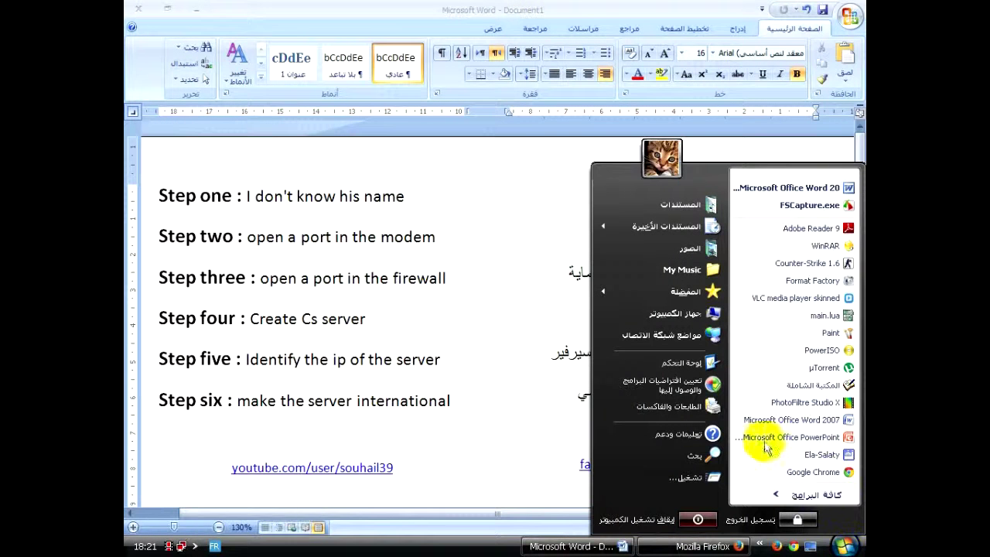
{"action": "left_click", "coordinate": [530, 496]}
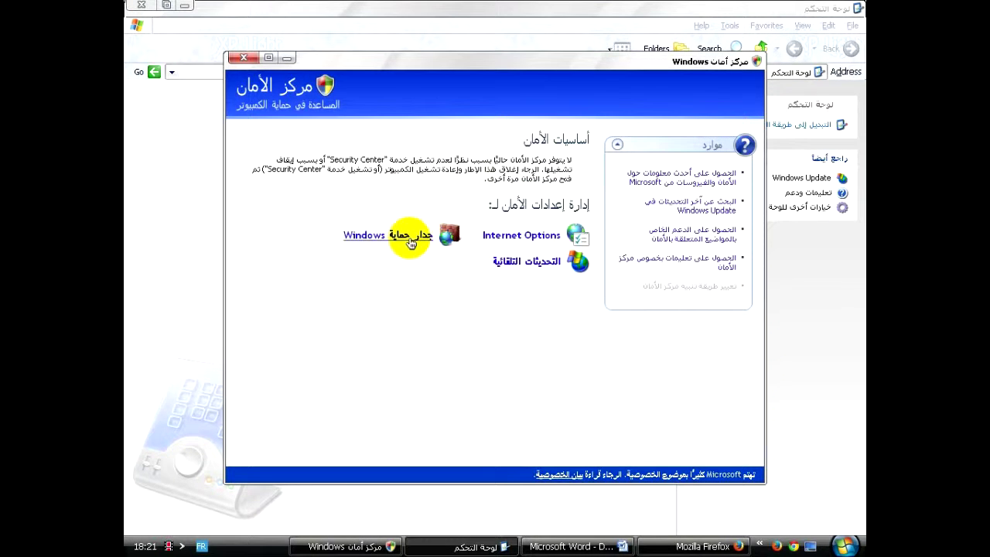
{"action": "left_click", "coordinate": [415, 242]}
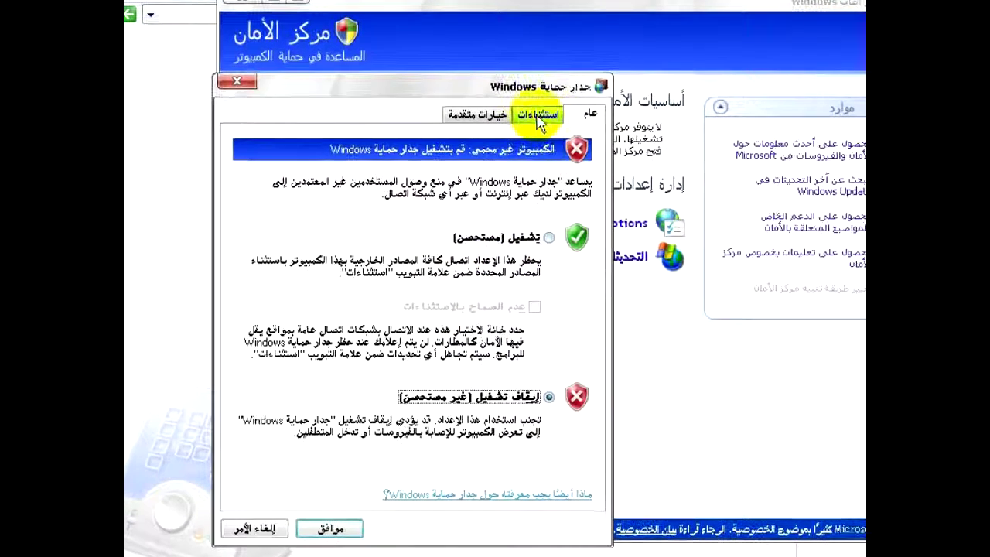
{"action": "left_click", "coordinate": [539, 118]}
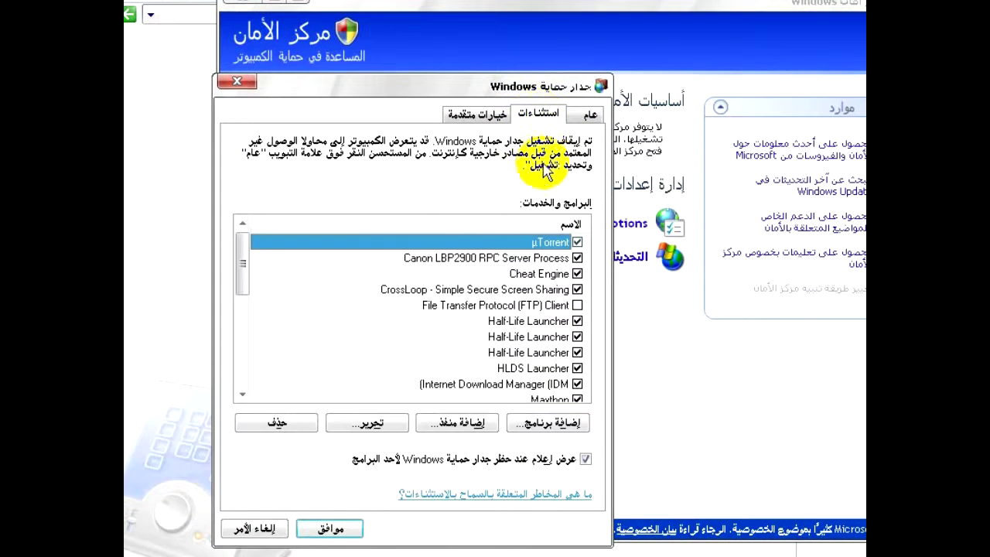
Add a firewall port exception named CS for port 27015 using the UDP protocol.
{"action": "left_click", "coordinate": [475, 426]}
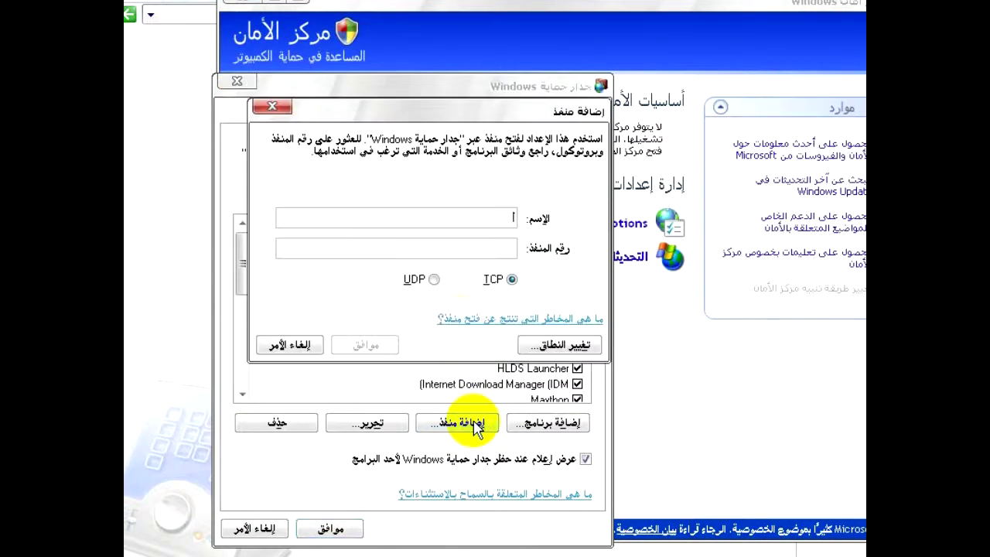
{"action": "left_click", "coordinate": [481, 247]}
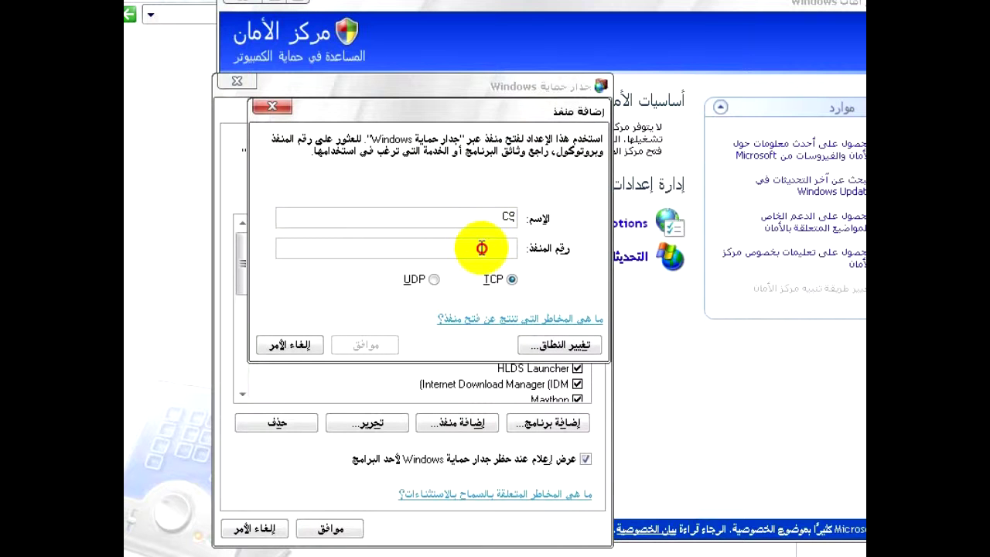
{"action": "type", "text": "27015"}
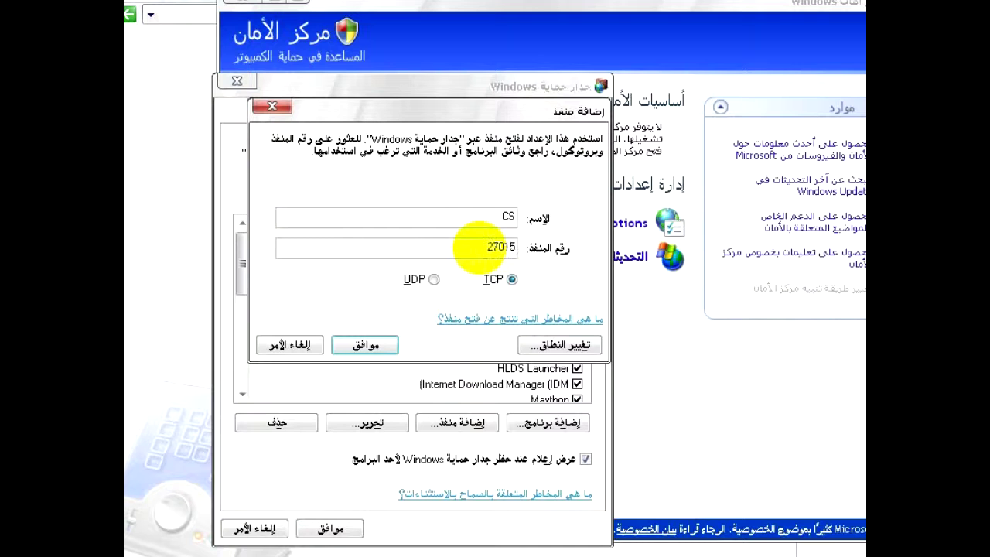
{"action": "left_click", "coordinate": [433, 281]}
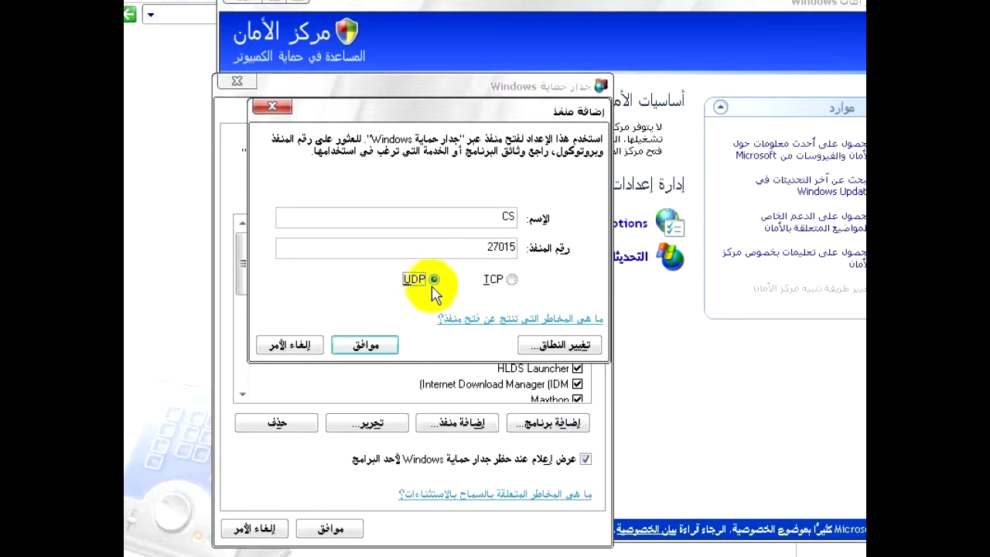
{"action": "left_click", "coordinate": [374, 346]}
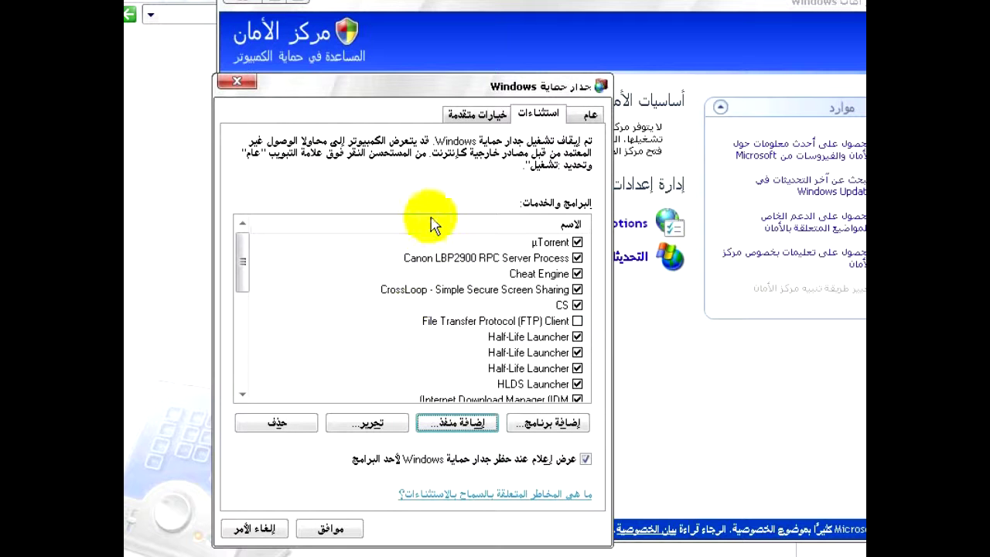
Add a Local Area Connection service named Cs for 192.168.1.2, UDP, external and internal port 27015, then apply the firewall settings and close Security Center.
{"action": "left_click", "coordinate": [474, 116]}
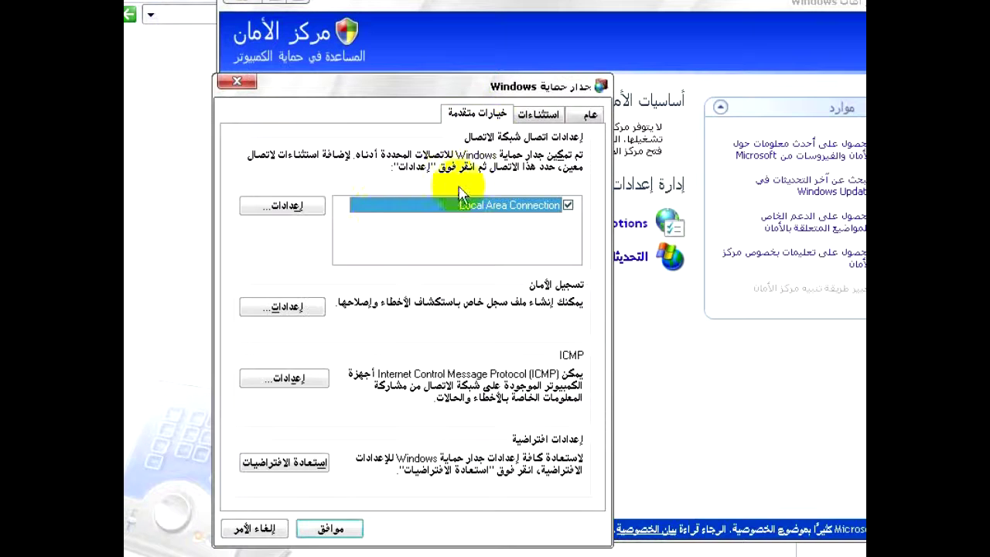
{"action": "left_click", "coordinate": [280, 215]}
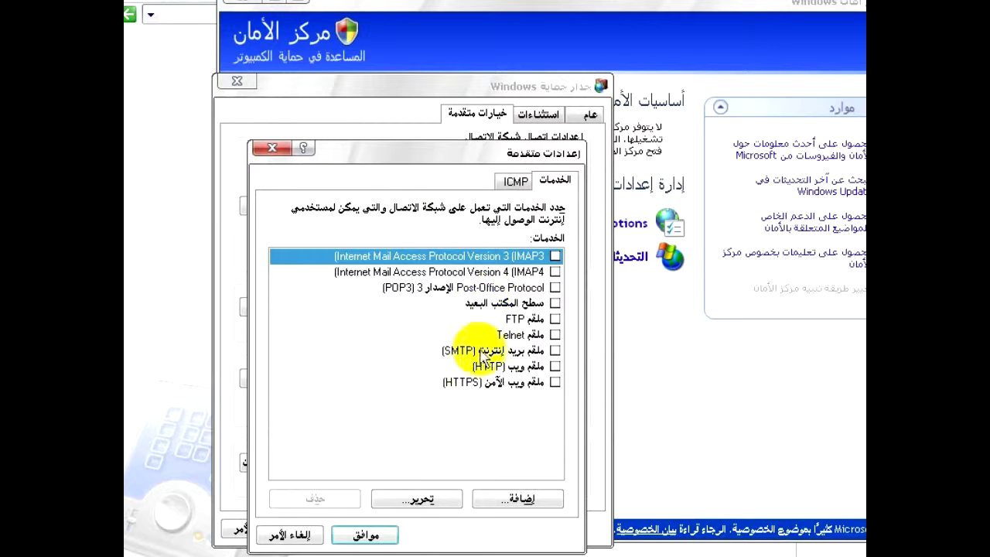
{"action": "left_click", "coordinate": [534, 500]}
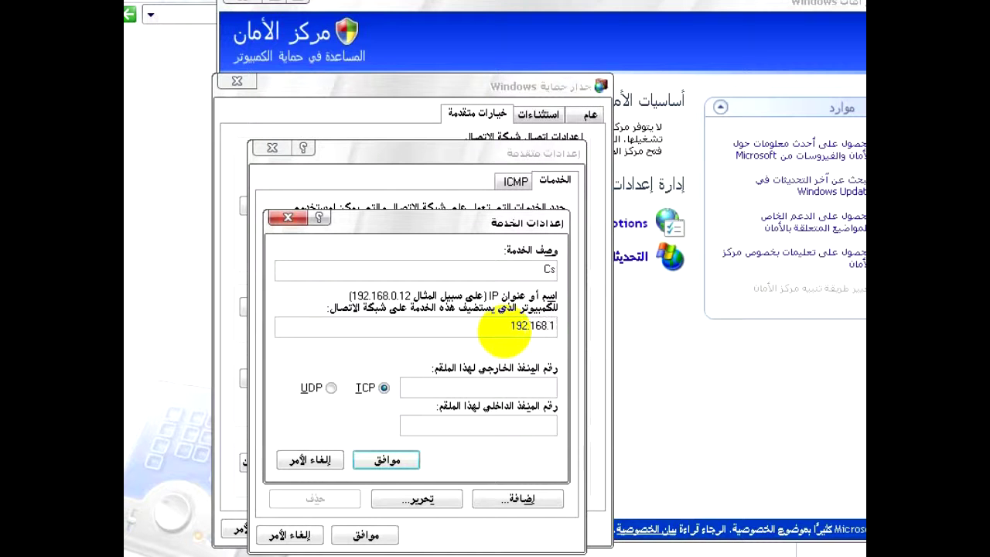
{"action": "type", "text": "2"}
{"action": "left_click", "coordinate": [331, 389]}
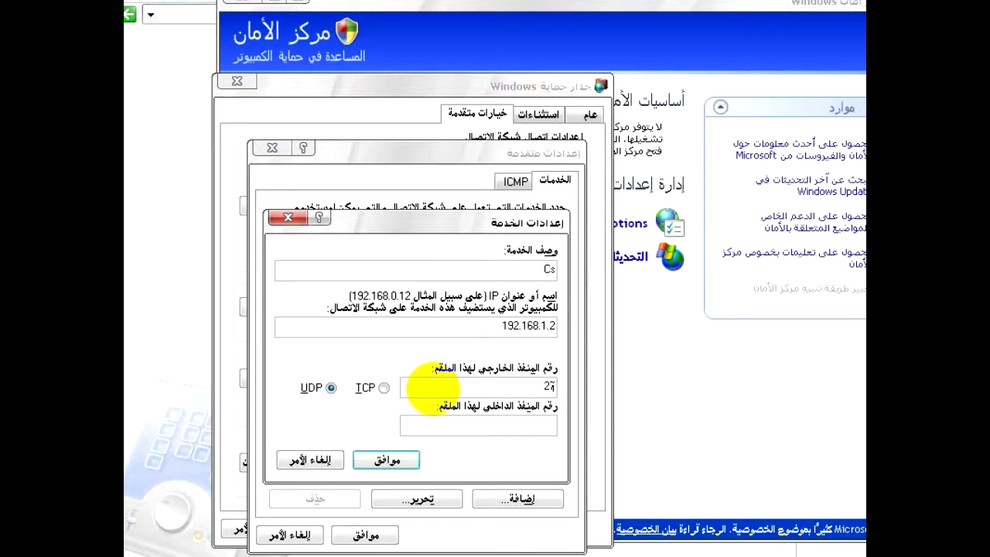
{"action": "left_click", "coordinate": [498, 426]}
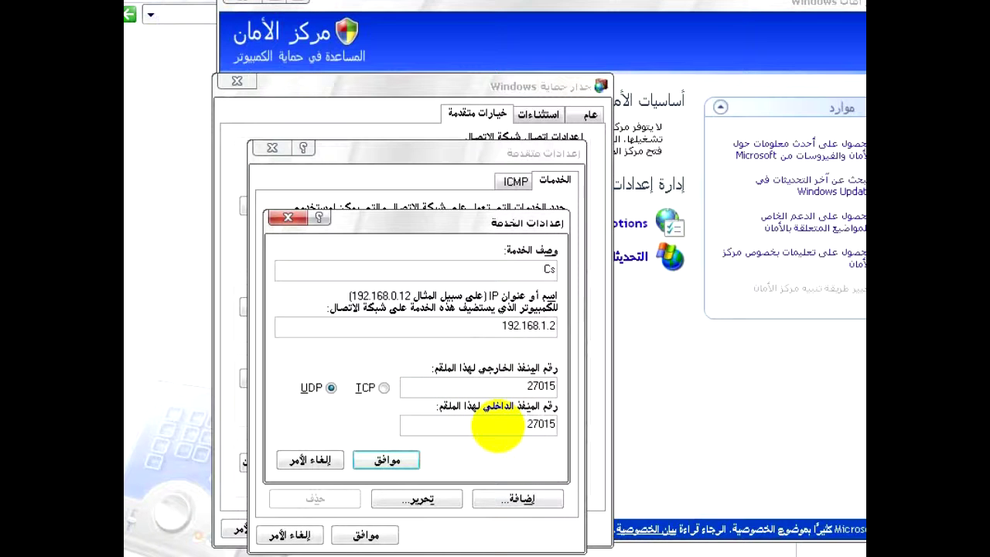
{"action": "left_click", "coordinate": [395, 459]}
{"action": "left_click", "coordinate": [366, 534]}
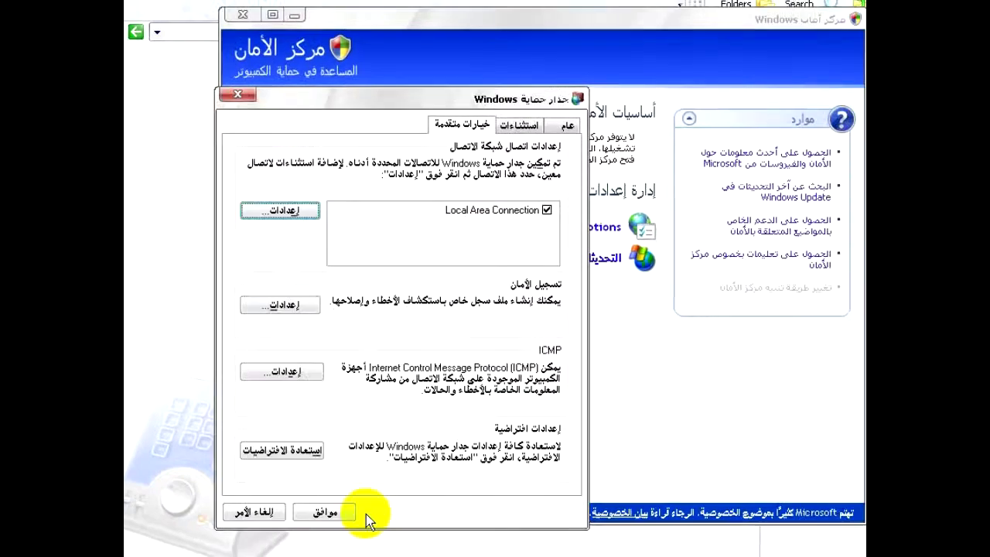
{"action": "left_click", "coordinate": [333, 515]}
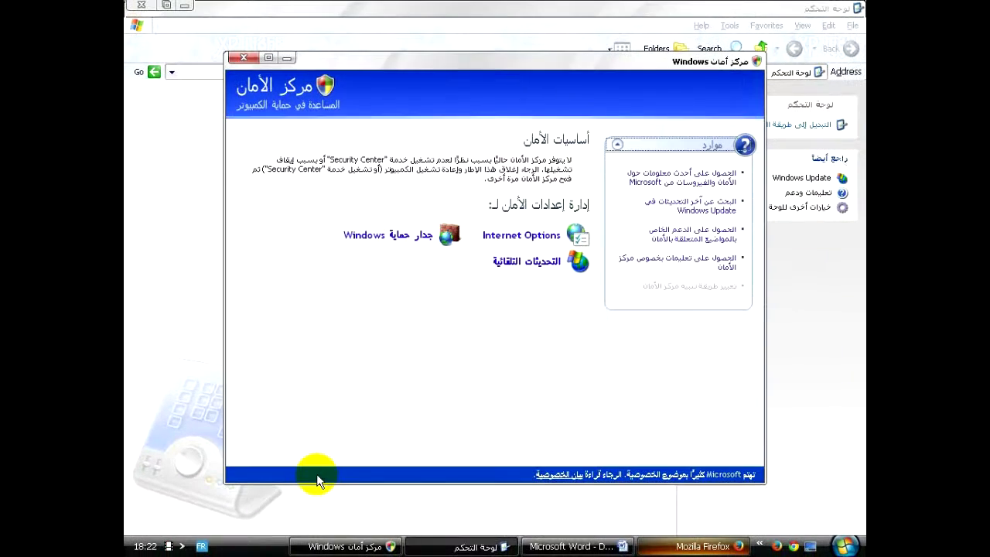
{"action": "left_click", "coordinate": [246, 60]}
Switch back to the Word document and point out the Arabic and English step four lines about creating the Cs server.
{"action": "left_click", "coordinate": [704, 548]}
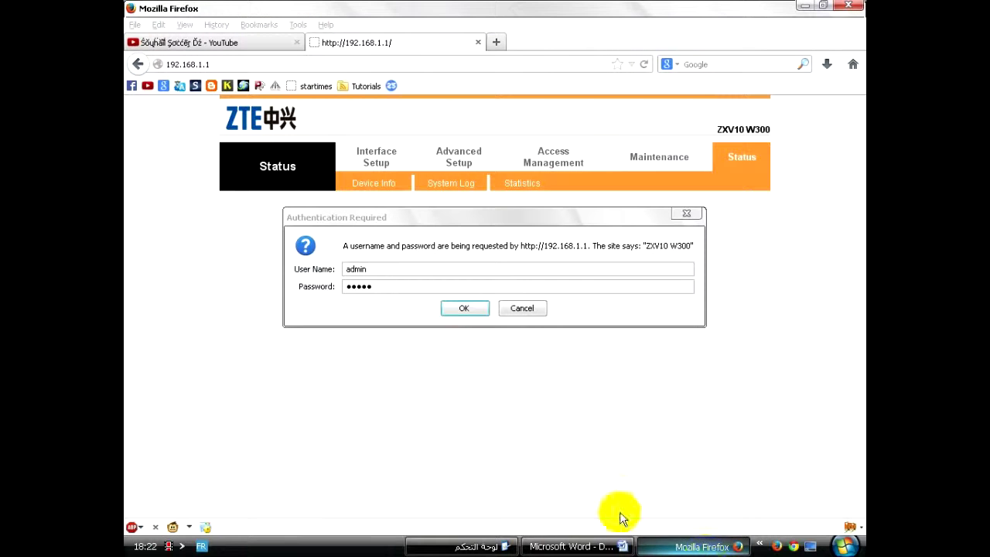
{"action": "left_click", "coordinate": [578, 545]}
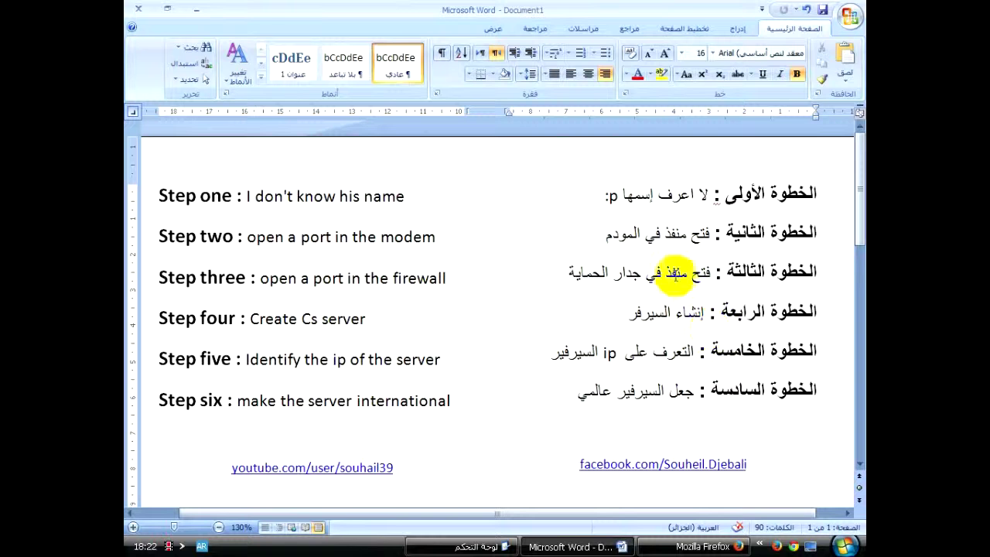
{"action": "left_click", "coordinate": [692, 276]}
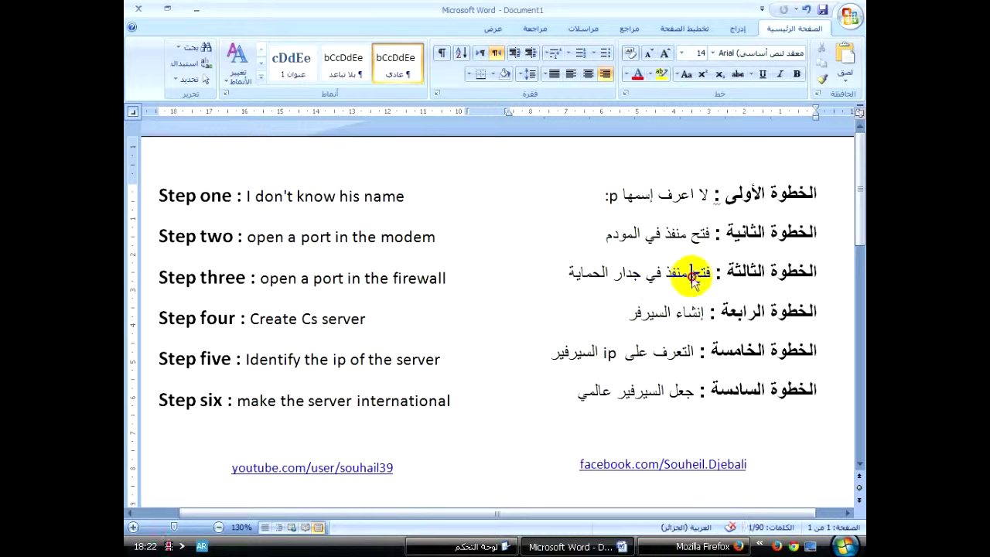
{"action": "triple_click", "coordinate": [693, 276]}
{"action": "left_click", "coordinate": [690, 314]}
{"action": "triple_click", "coordinate": [689, 314]}
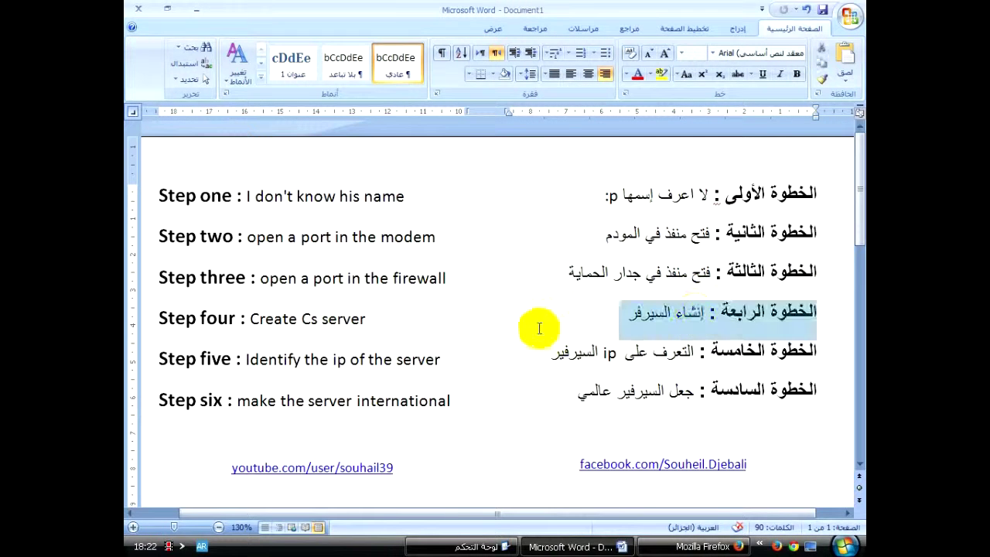
{"action": "left_click", "coordinate": [227, 317]}
{"action": "triple_click", "coordinate": [228, 317]}
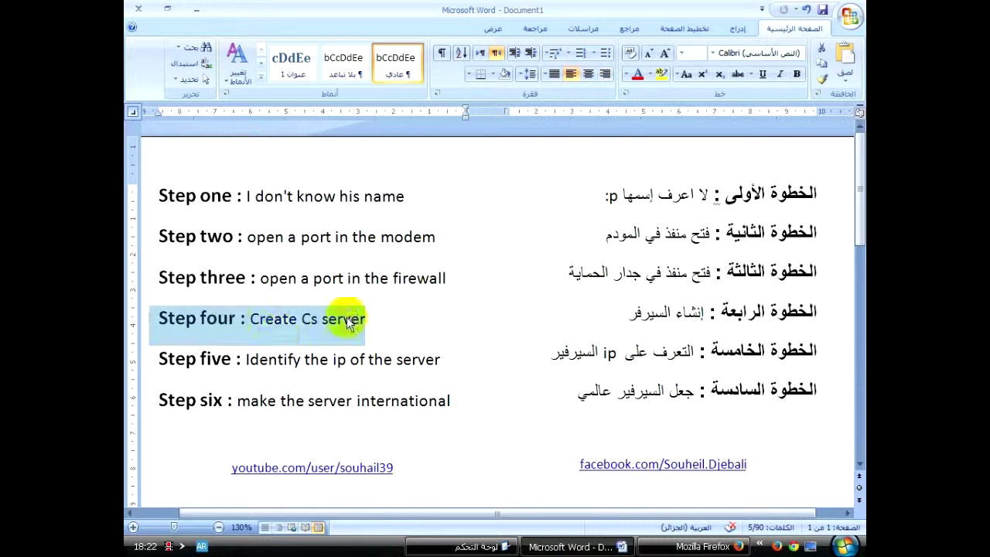
{"action": "left_click", "coordinate": [523, 330]}
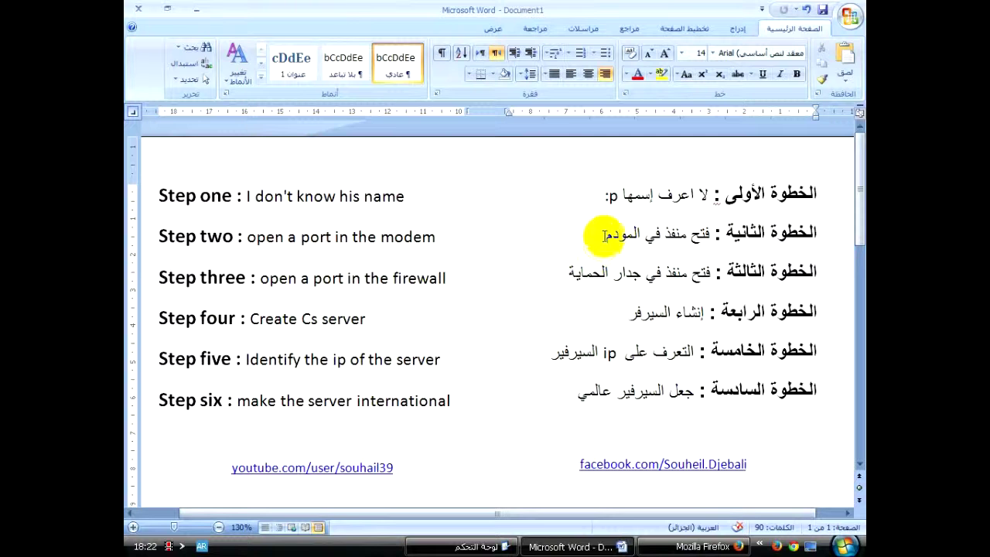
Open the folder that contains the Counter-Strike 1.6 program files and maximize its window.
{"action": "left_click", "coordinate": [851, 549]}
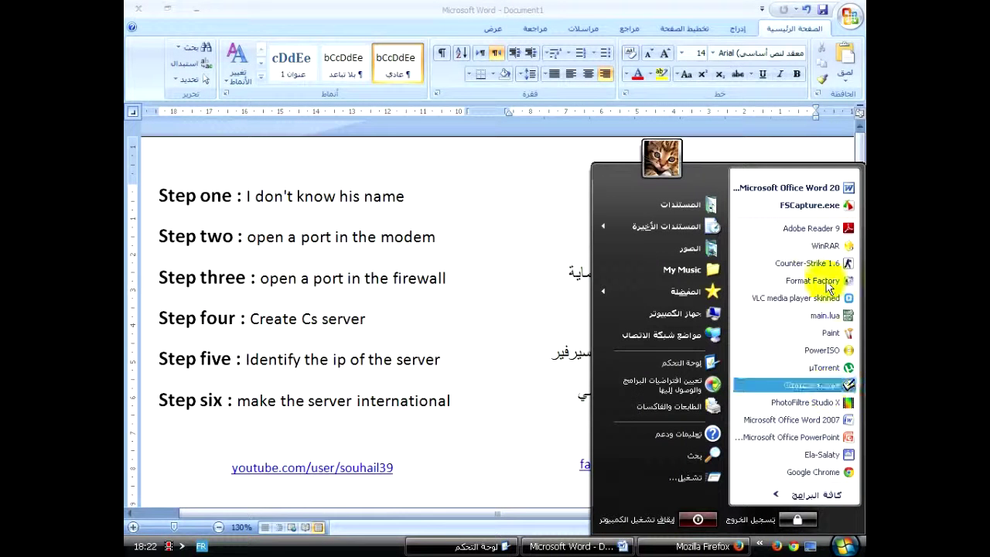
{"action": "left_click", "coordinate": [822, 263]}
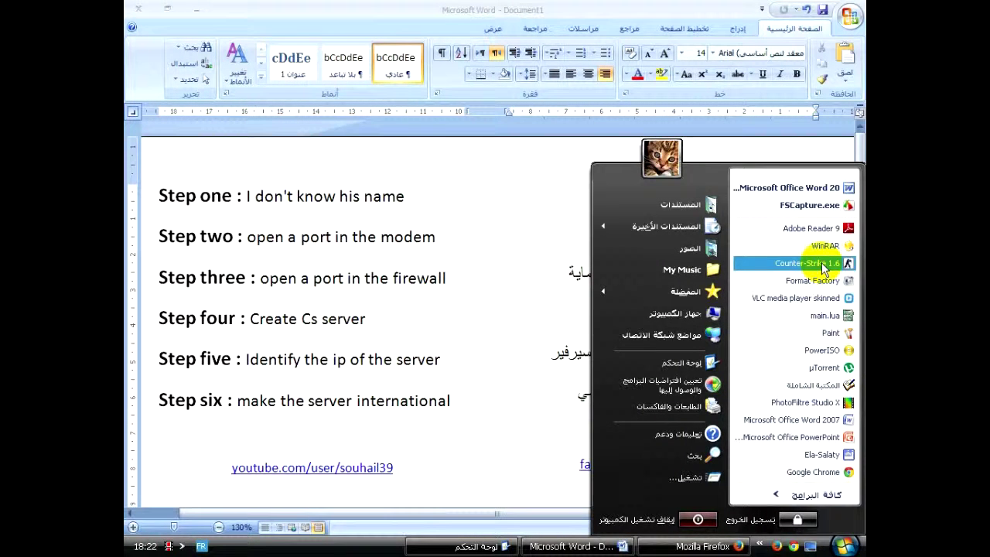
{"action": "right_click", "coordinate": [824, 266]}
{"action": "key", "text": "Escape"}
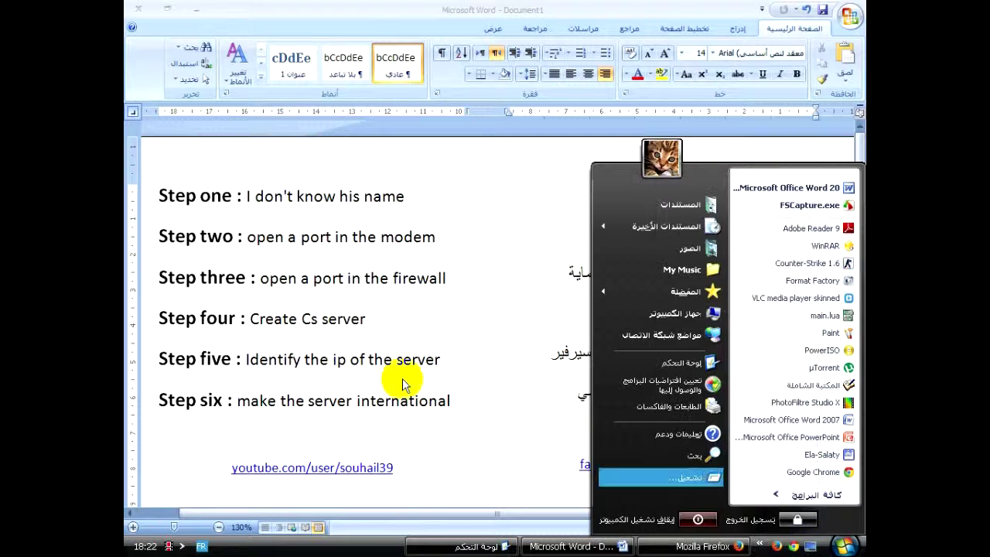
{"action": "left_click", "coordinate": [341, 291]}
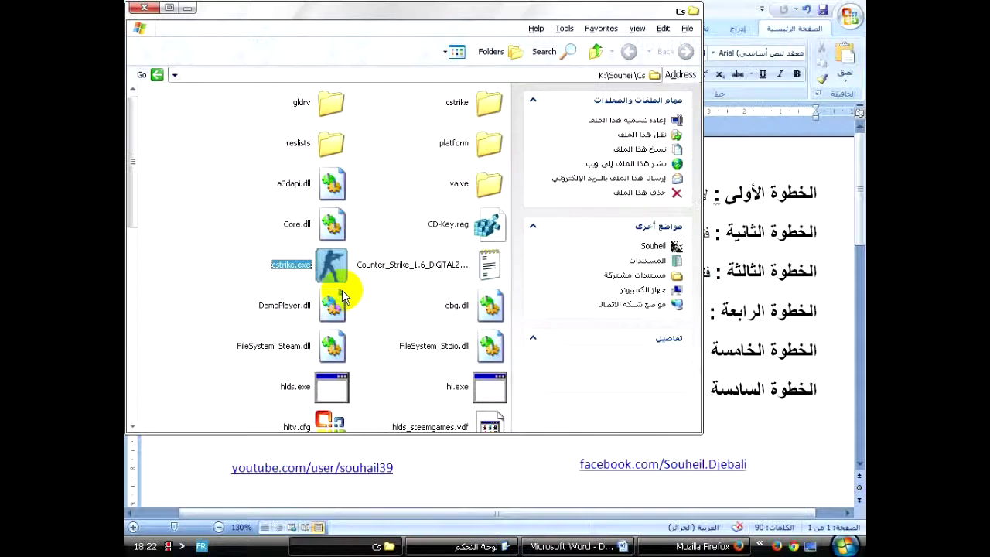
{"action": "left_click", "coordinate": [170, 9]}
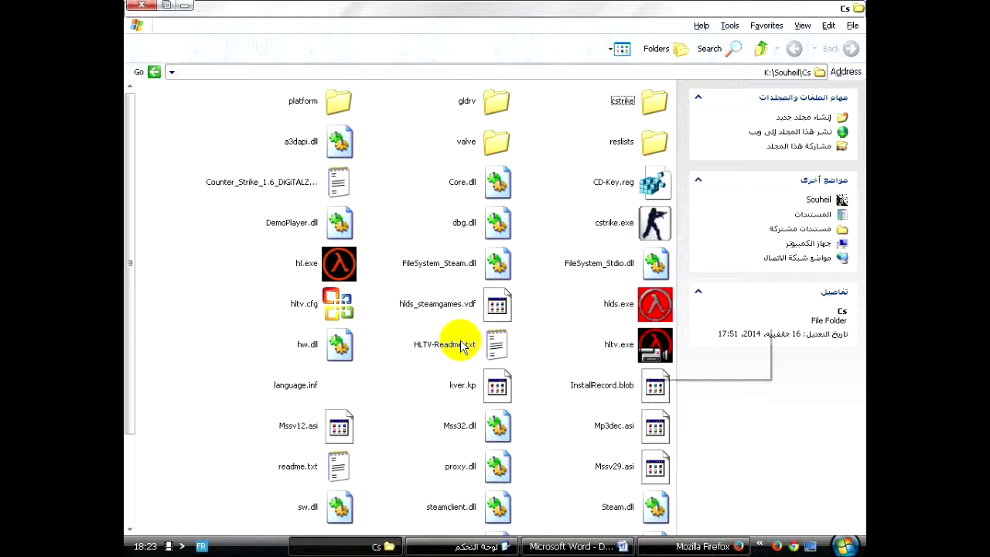
Launch the dedicated server program hlds.exe from the Cs folder.
{"action": "left_click", "coordinate": [652, 309]}
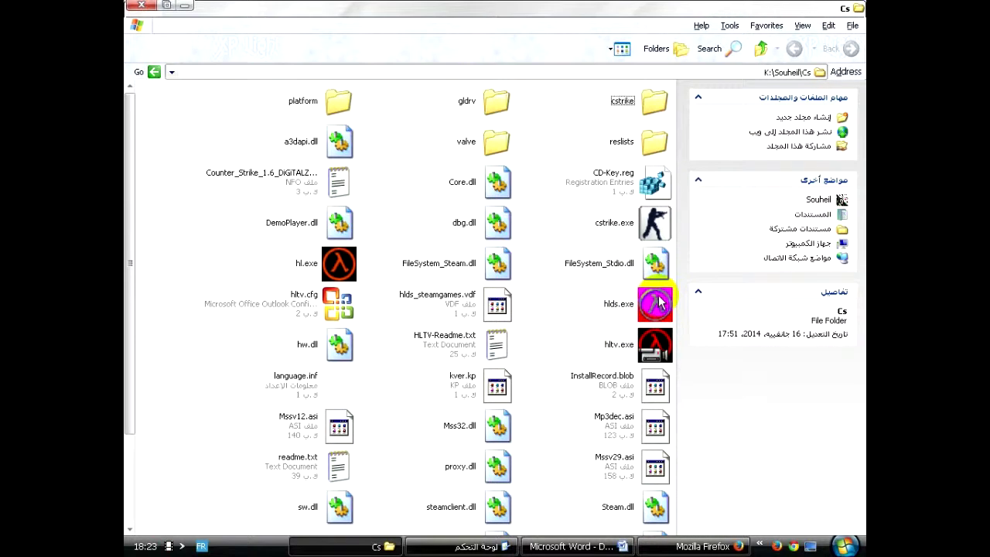
{"action": "left_click", "coordinate": [653, 298]}
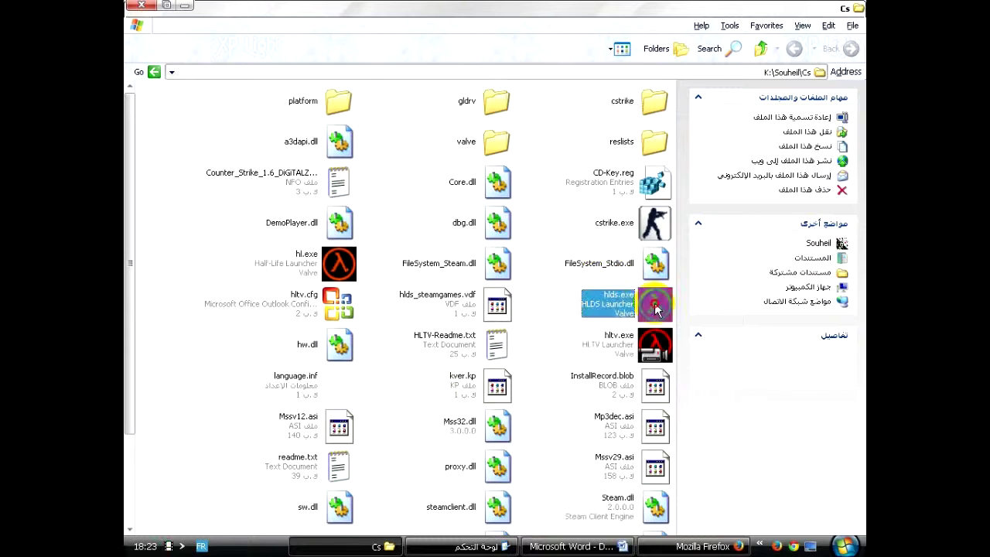
{"action": "double_click", "coordinate": [599, 308]}
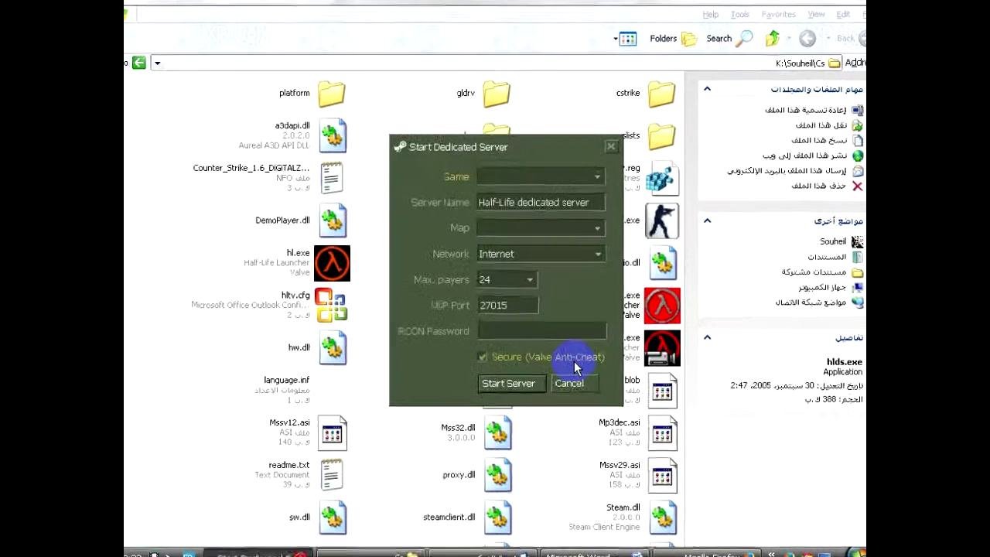
Choose Counter-Strike as the game and replace the default server name with the owner's nickname.
{"action": "left_click", "coordinate": [617, 157]}
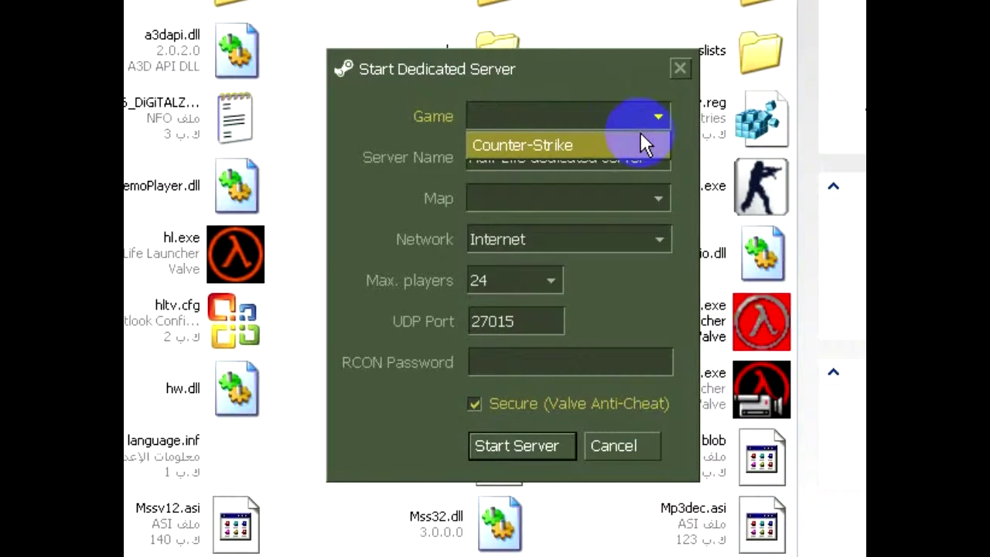
{"action": "left_click", "coordinate": [638, 137]}
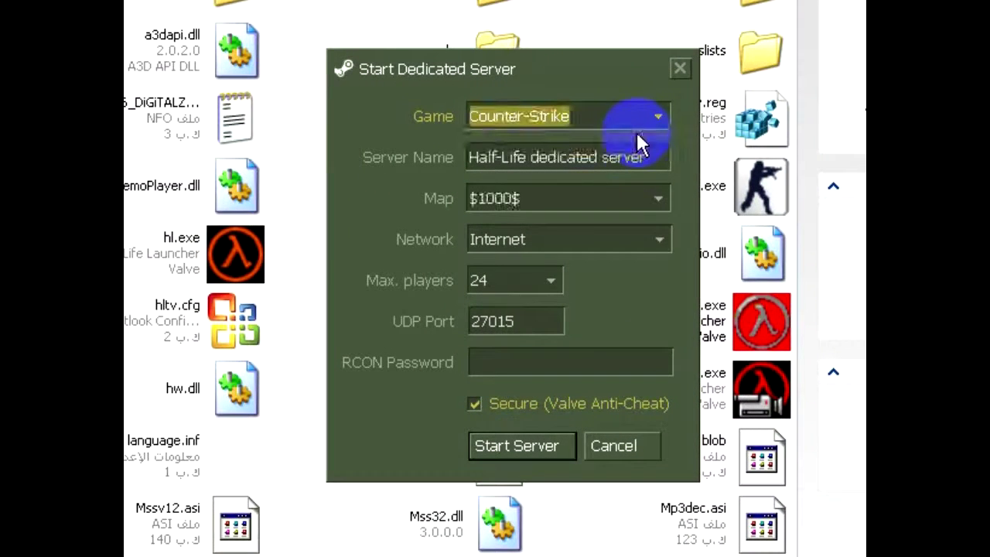
{"action": "left_click", "coordinate": [651, 157]}
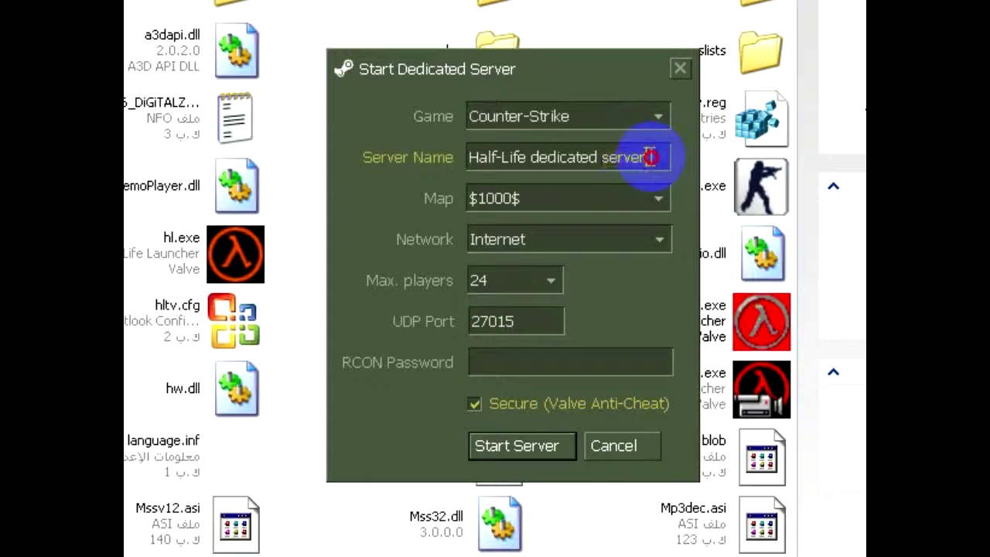
{"action": "left_click_drag", "start_coordinate": [654, 157], "coordinate": [449, 151]}
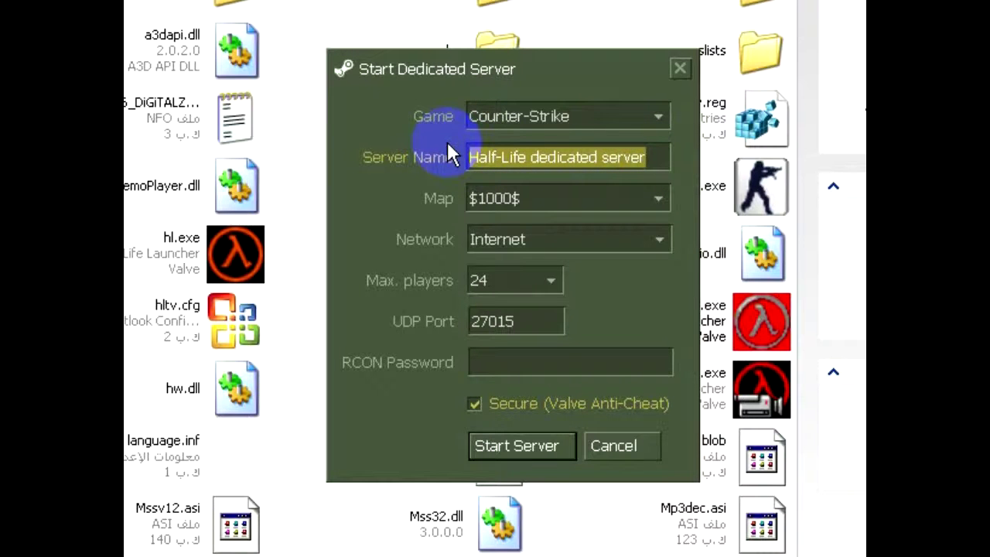
{"action": "type", "text": "Souh"}
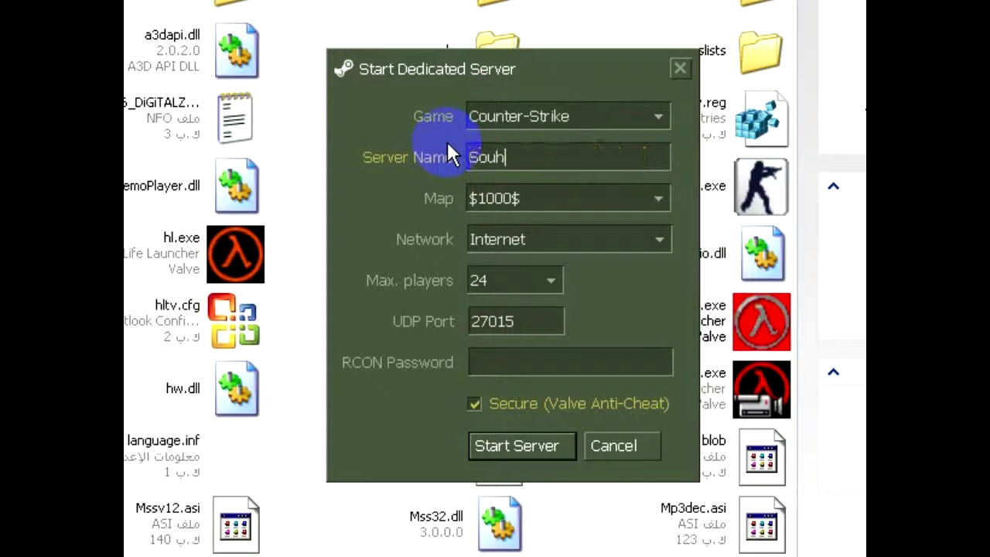
{"action": "type", "text": "eil Algeri"}
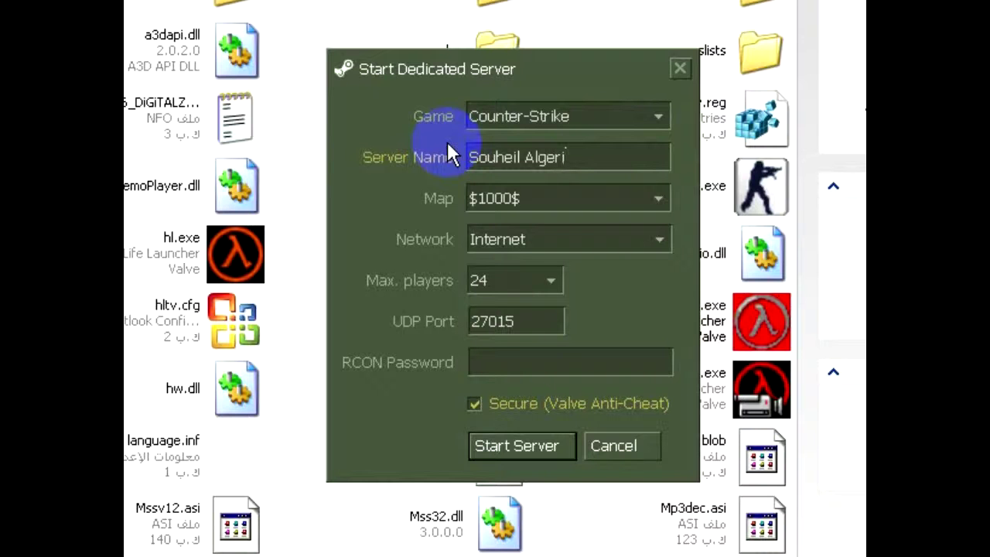
{"action": "type", "text": "ano"}
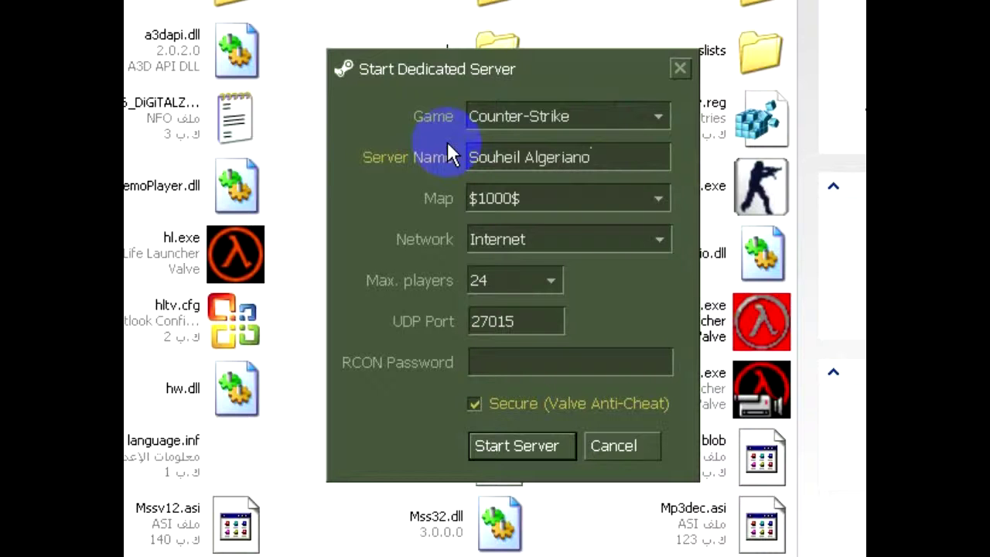
Set the server's map to de_dust2_long and keep the maximum players at 24.
{"action": "left_click", "coordinate": [594, 198]}
{"action": "scroll", "coordinate": [598, 274], "scroll_direction": "down", "scroll_amount": 10}
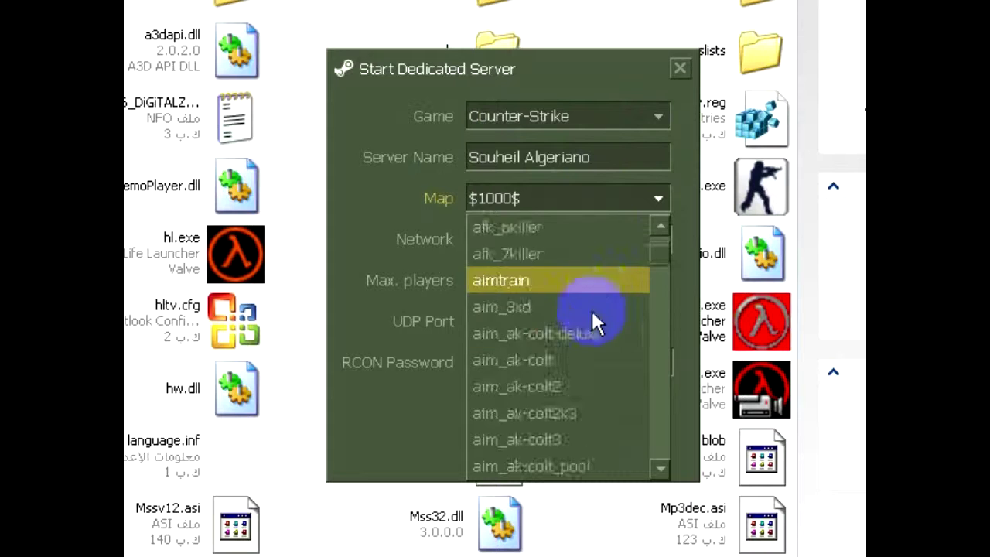
{"action": "scroll", "coordinate": [596, 338], "scroll_direction": "down", "scroll_amount": 10}
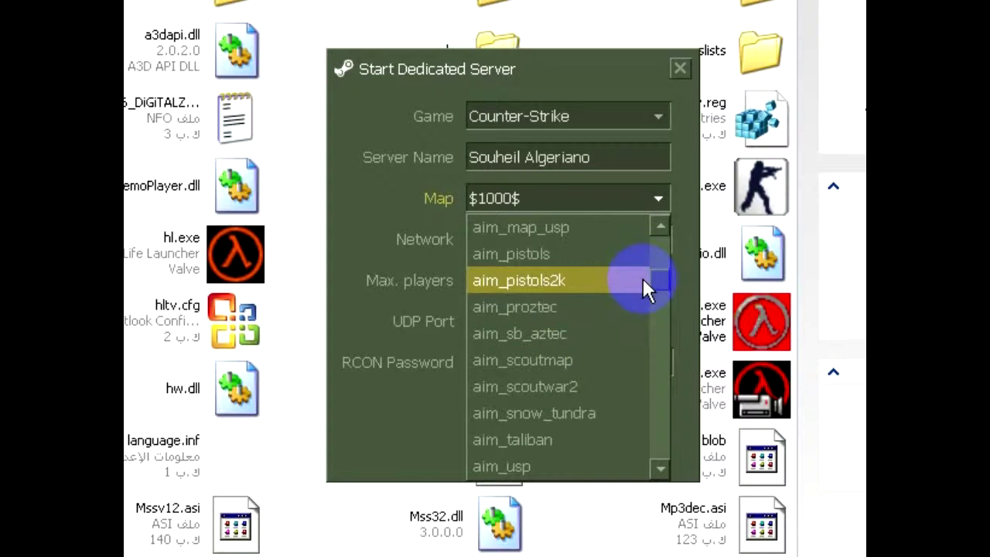
{"action": "left_click_drag", "start_coordinate": [658, 280], "coordinate": [667, 353]}
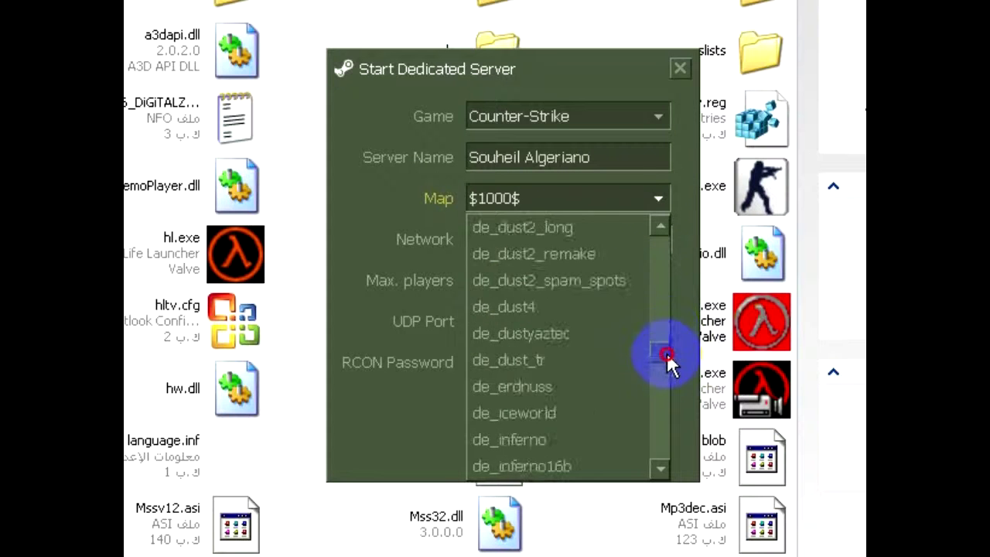
{"action": "left_click", "coordinate": [592, 228]}
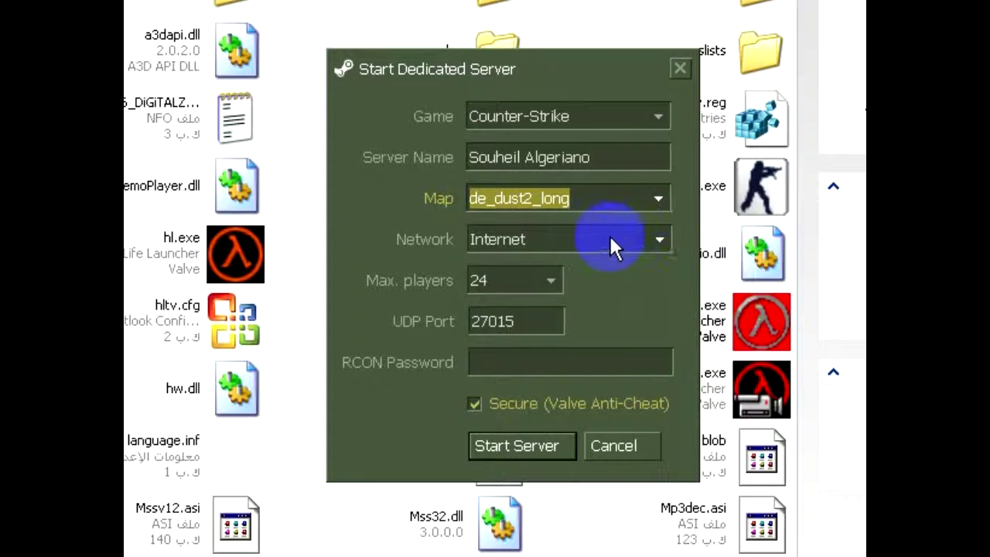
{"action": "left_click", "coordinate": [541, 280]}
{"action": "scroll", "coordinate": [553, 345], "scroll_direction": "up", "scroll_amount": 2}
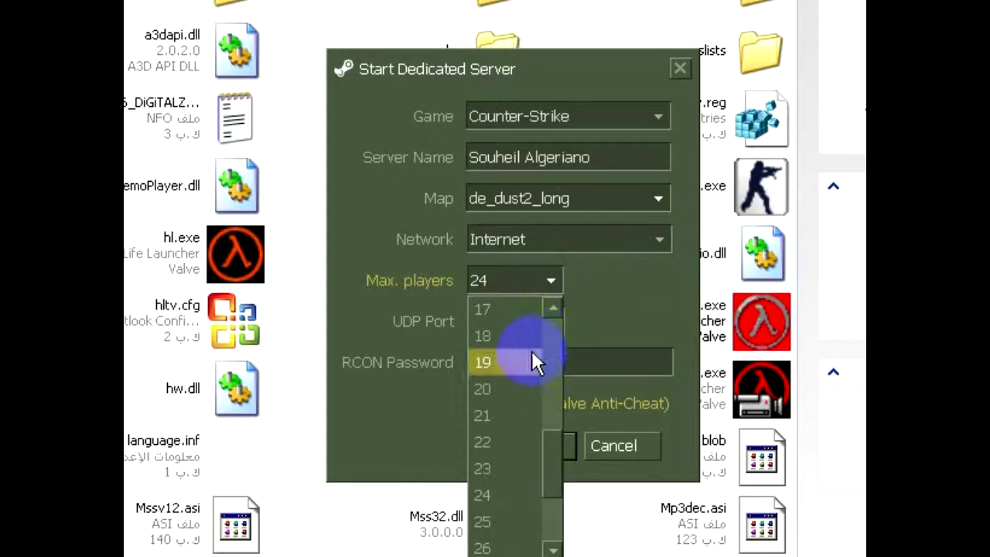
{"action": "left_click", "coordinate": [571, 314]}
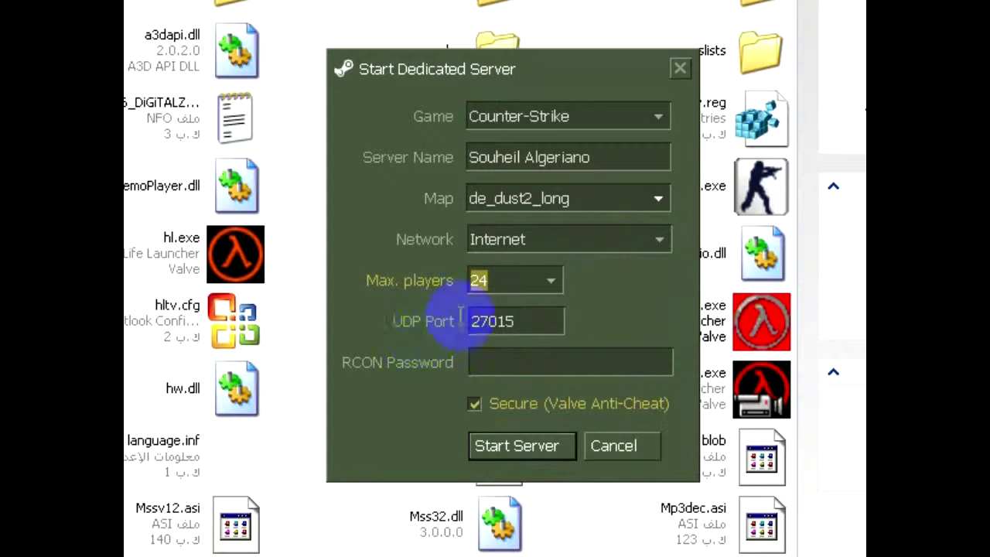
Keep UDP port 27015, enter the RCON password, and start the dedicated server.
{"action": "double_click", "coordinate": [510, 322]}
{"action": "left_click", "coordinate": [548, 359]}
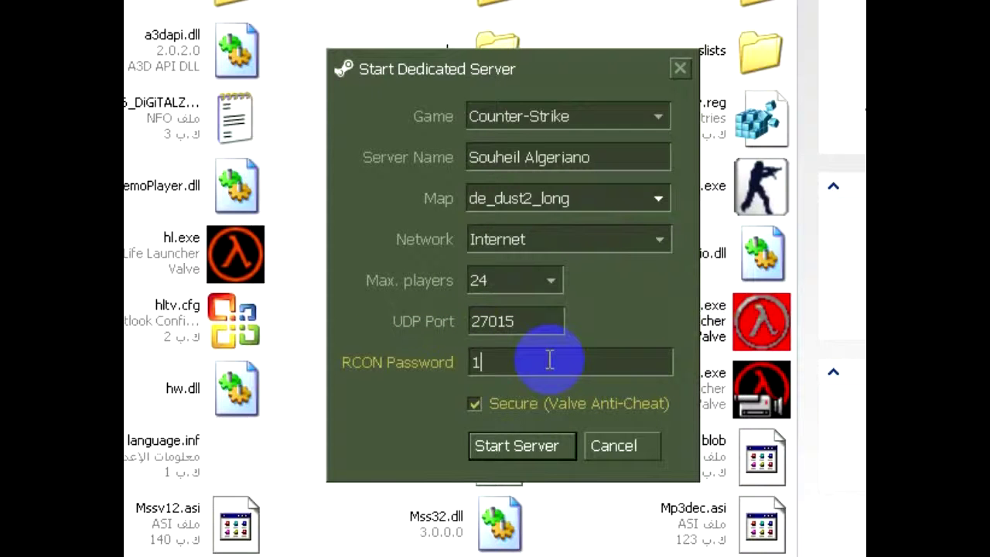
{"action": "left_click", "coordinate": [526, 446]}
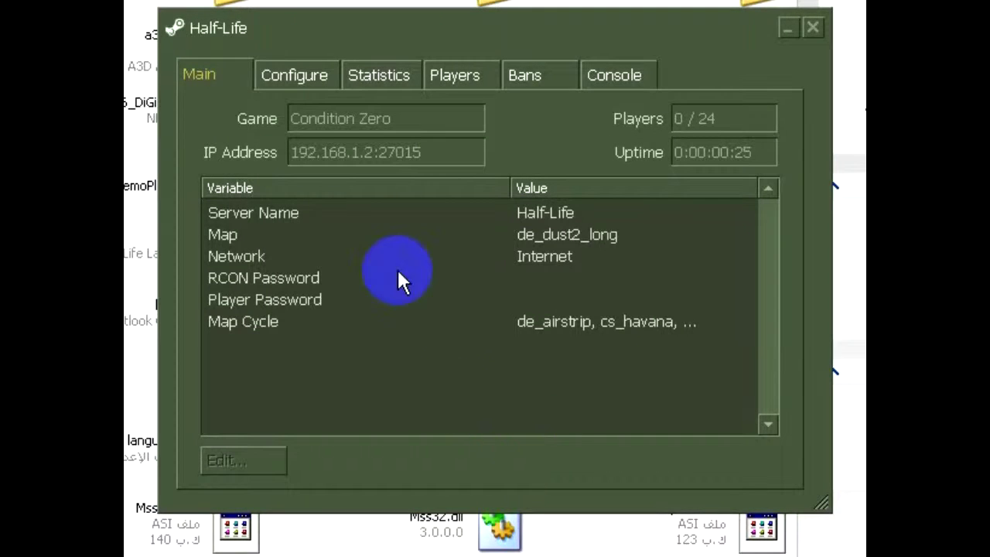
Set the server's Starting money to 16000 in its configuration variables.
{"action": "left_click", "coordinate": [307, 69]}
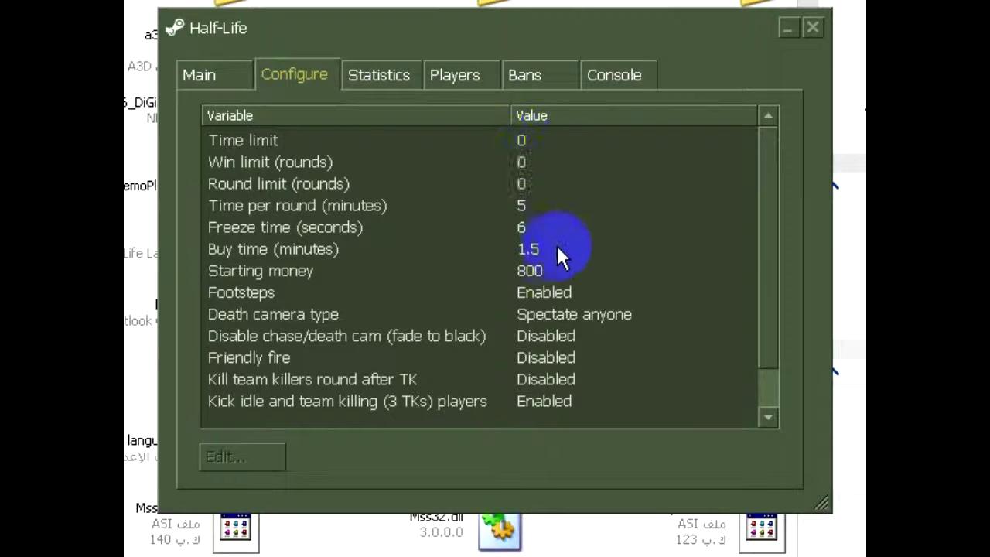
{"action": "double_click", "coordinate": [557, 267]}
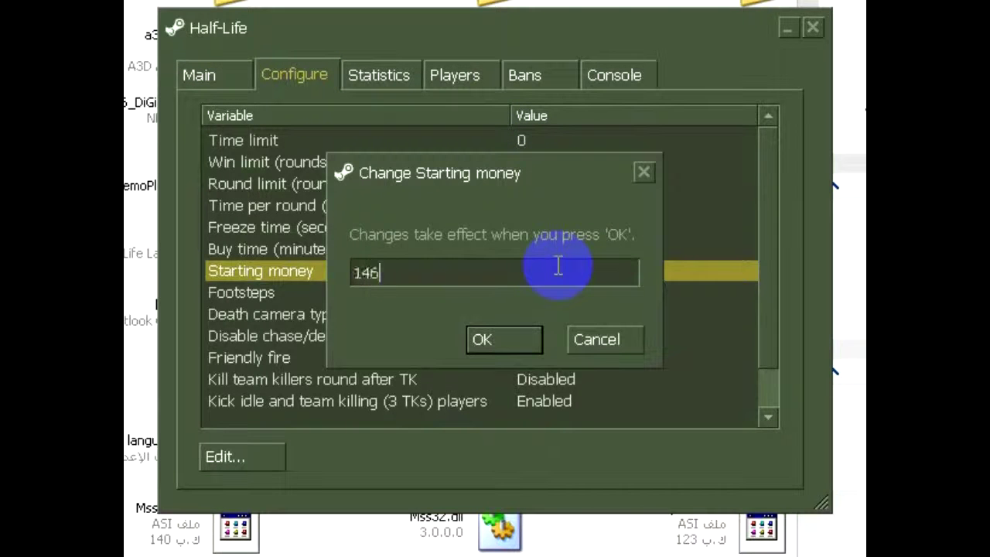
{"action": "double_click", "coordinate": [559, 267]}
{"action": "type", "text": "16000"}
{"action": "left_click", "coordinate": [508, 340]}
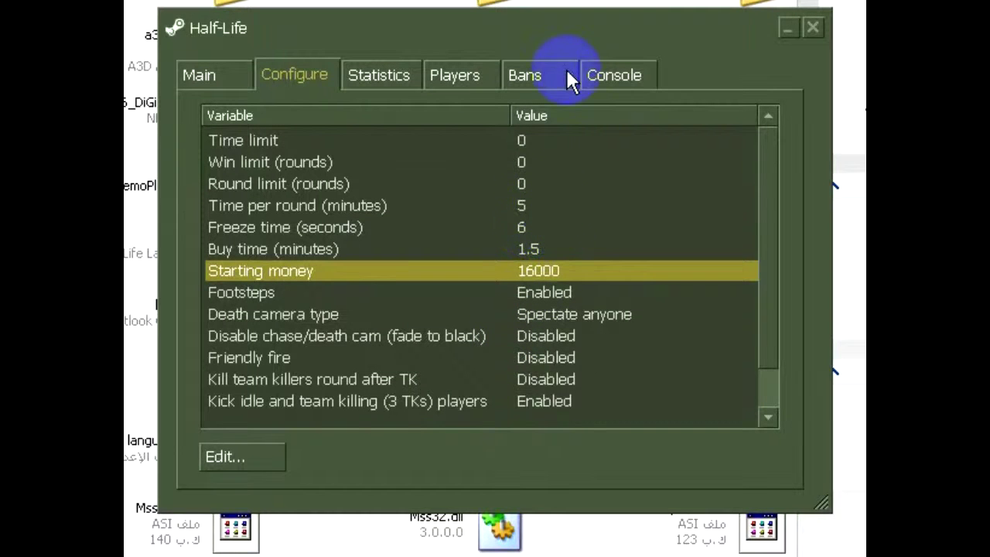
Look through the server's statistics, players, bans and console pages, and return to the main overview.
{"action": "left_click", "coordinate": [372, 76]}
{"action": "left_click", "coordinate": [470, 75]}
{"action": "left_click", "coordinate": [520, 75]}
{"action": "left_click", "coordinate": [599, 75]}
{"action": "left_click", "coordinate": [226, 79]}
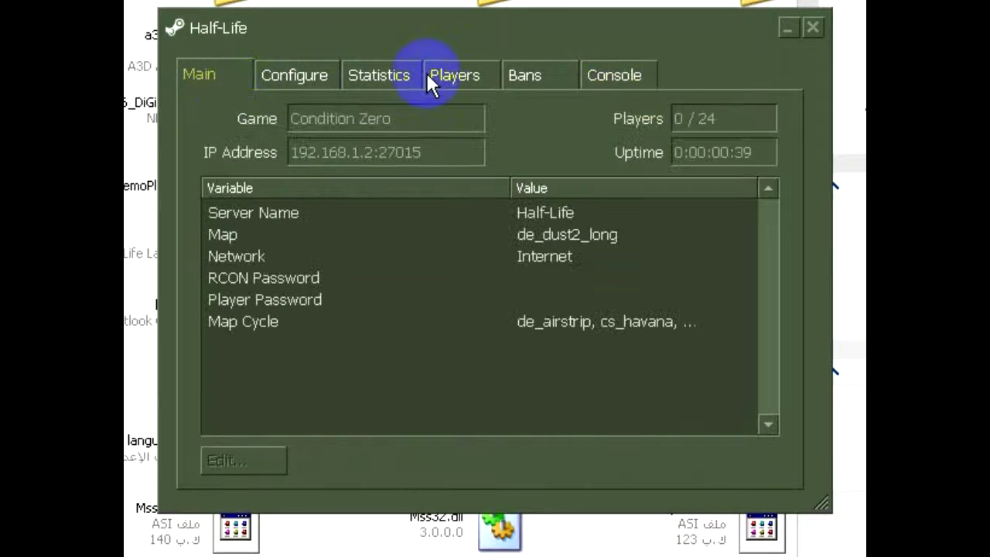
{"action": "left_click", "coordinate": [468, 75]}
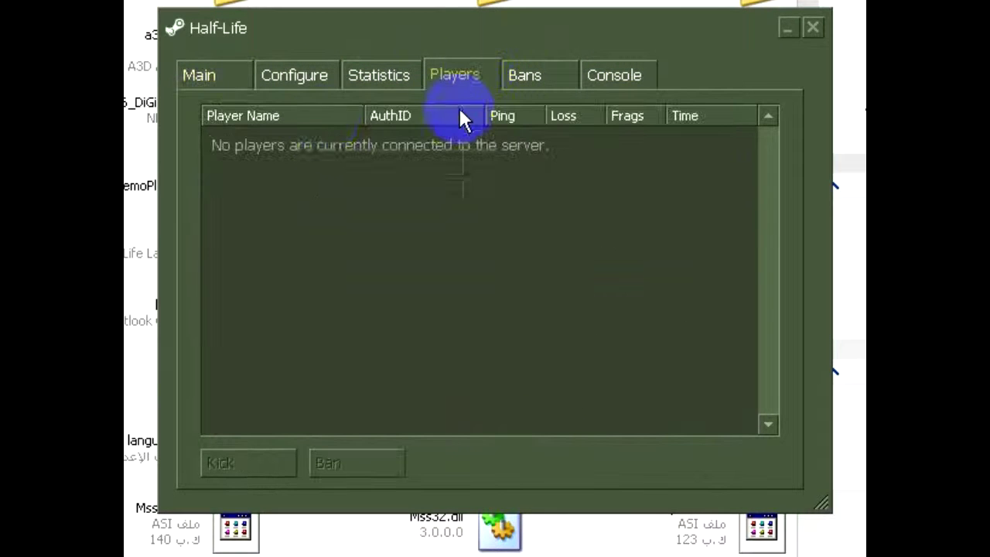
{"action": "left_click", "coordinate": [207, 81]}
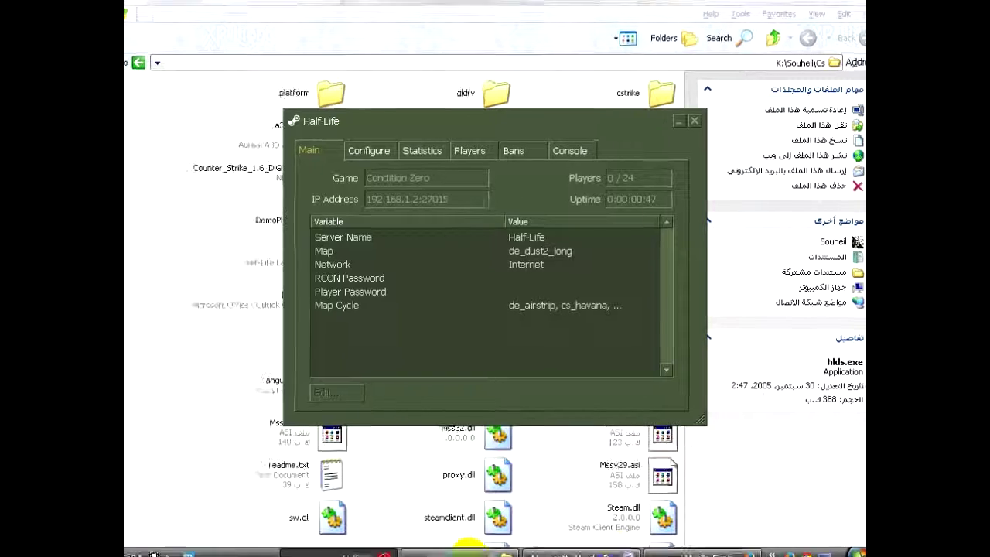
Switch to the Word document and point out the Arabic and English step five lines about identifying the server's IP.
{"action": "left_click", "coordinate": [569, 552]}
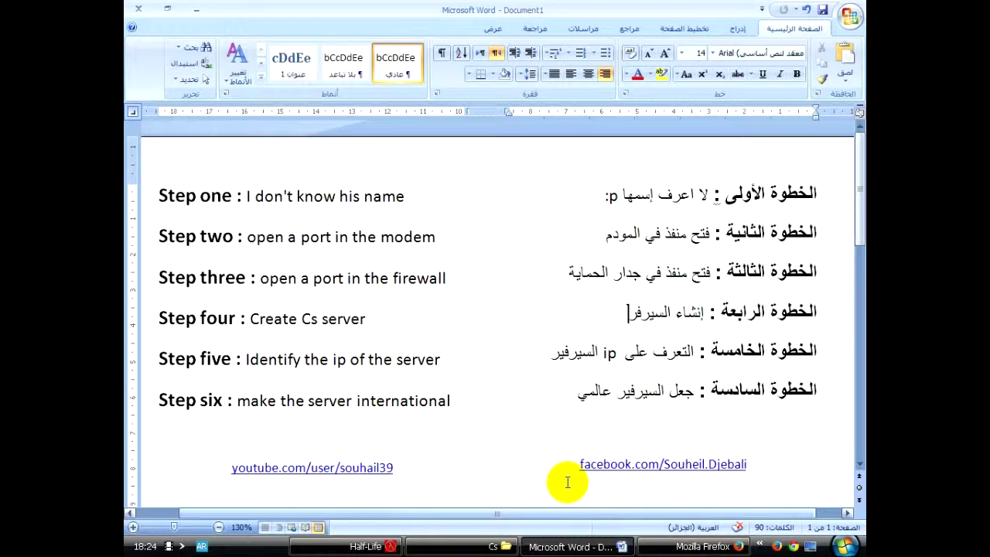
{"action": "left_click", "coordinate": [694, 351]}
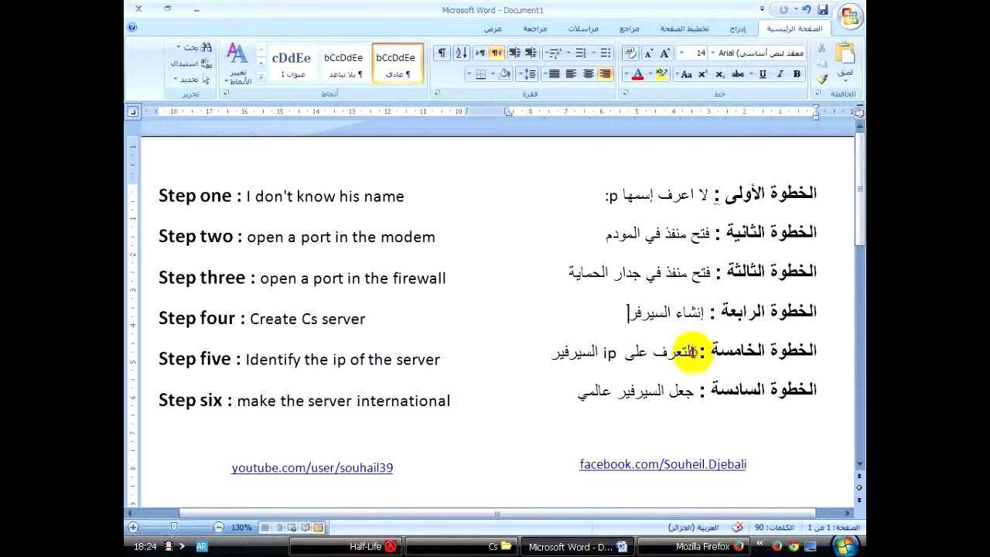
{"action": "triple_click", "coordinate": [695, 351]}
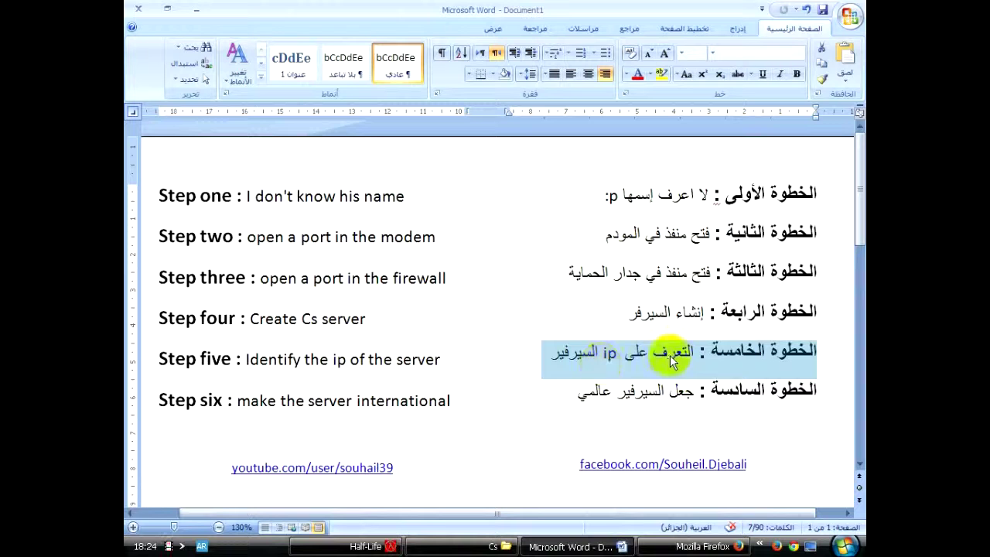
{"action": "left_click", "coordinate": [422, 354]}
{"action": "triple_click", "coordinate": [424, 361]}
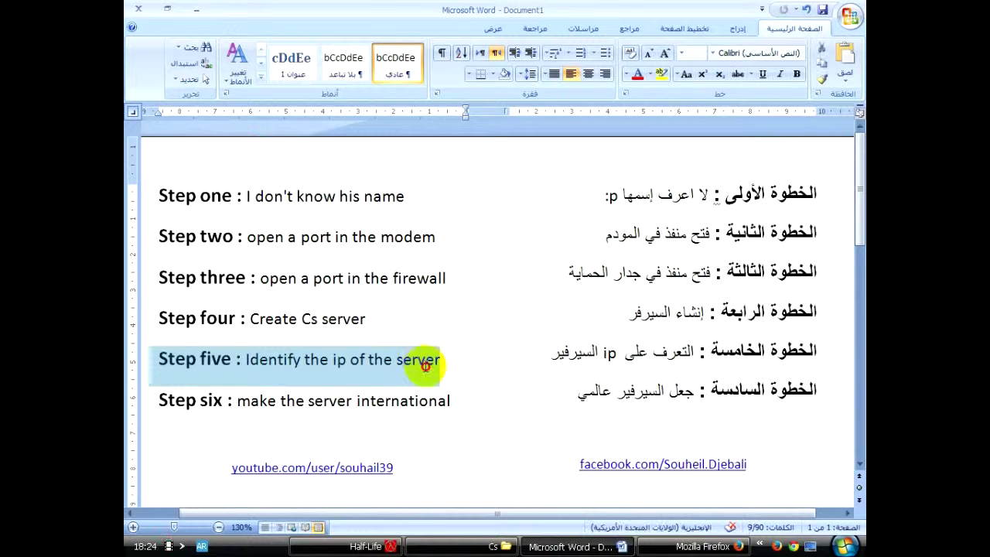
{"action": "left_click", "coordinate": [611, 400]}
Switch to Firefox and open the mon-ip.com website in place of the modem's status page.
{"action": "left_click", "coordinate": [700, 546]}
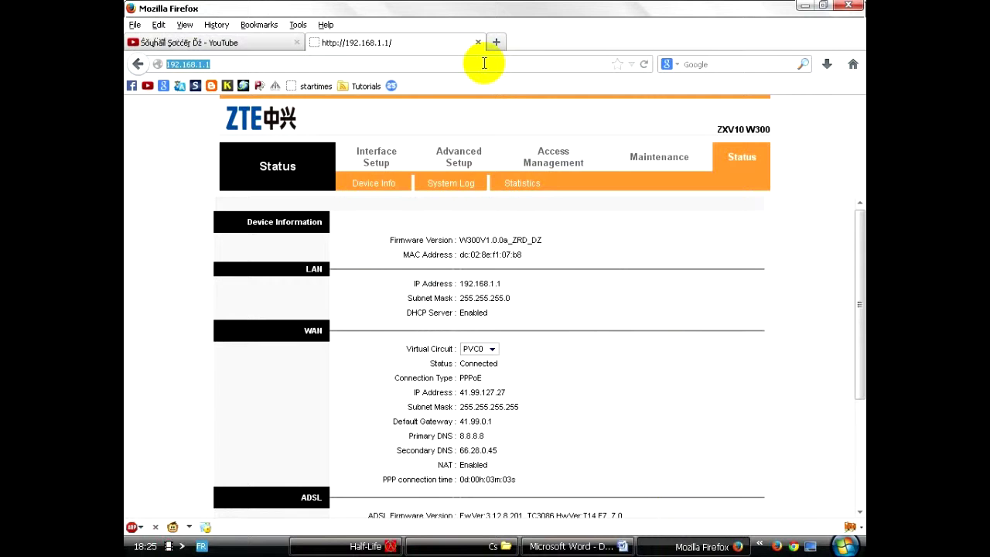
{"action": "type", "text": "mo"}
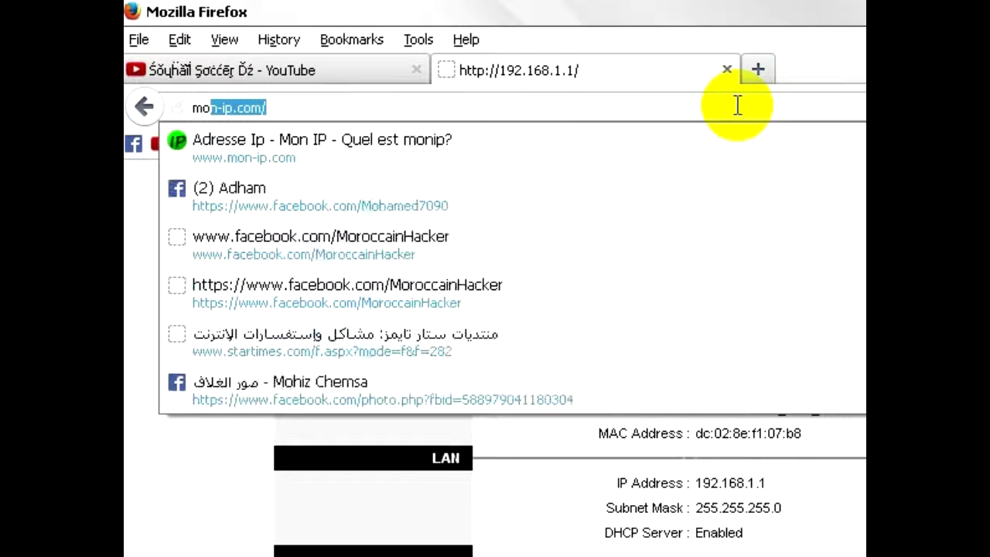
{"action": "type", "text": "n-ip"}
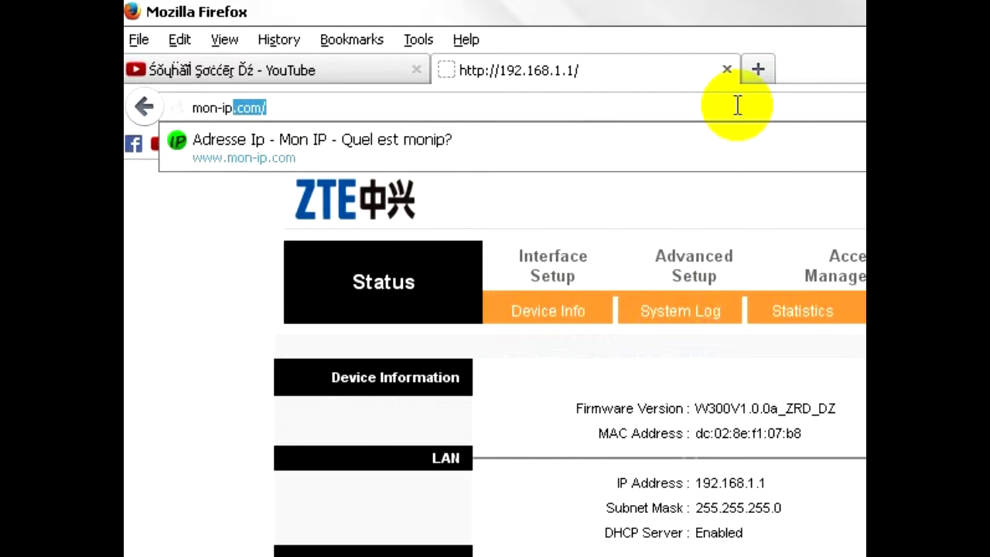
{"action": "key", "text": "Return"}
{"action": "left_click", "coordinate": [285, 104]}
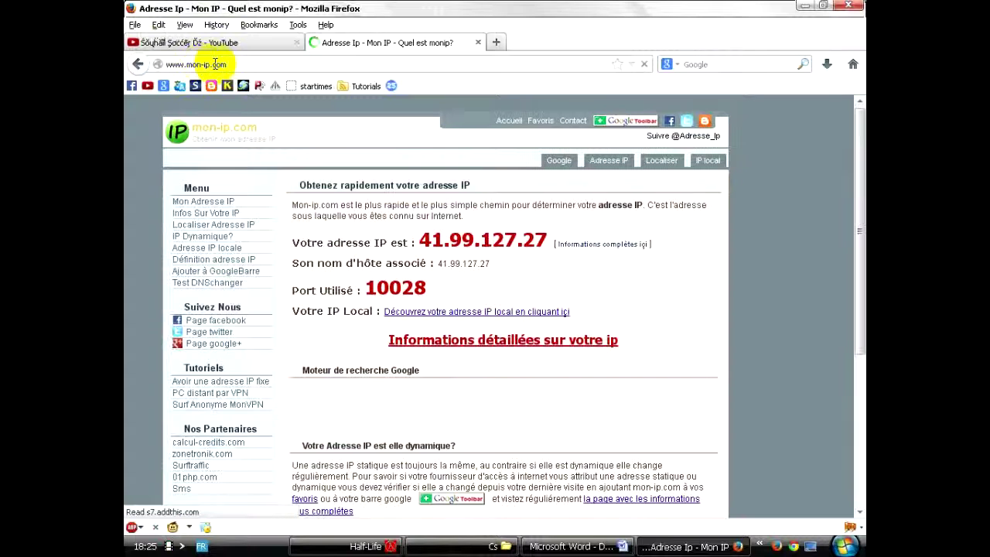
Copy the public IP address from the mon-ip.com page and paste it into the Word document below the Arabic step six line.
{"action": "left_click_drag", "start_coordinate": [424, 240], "coordinate": [529, 245]}
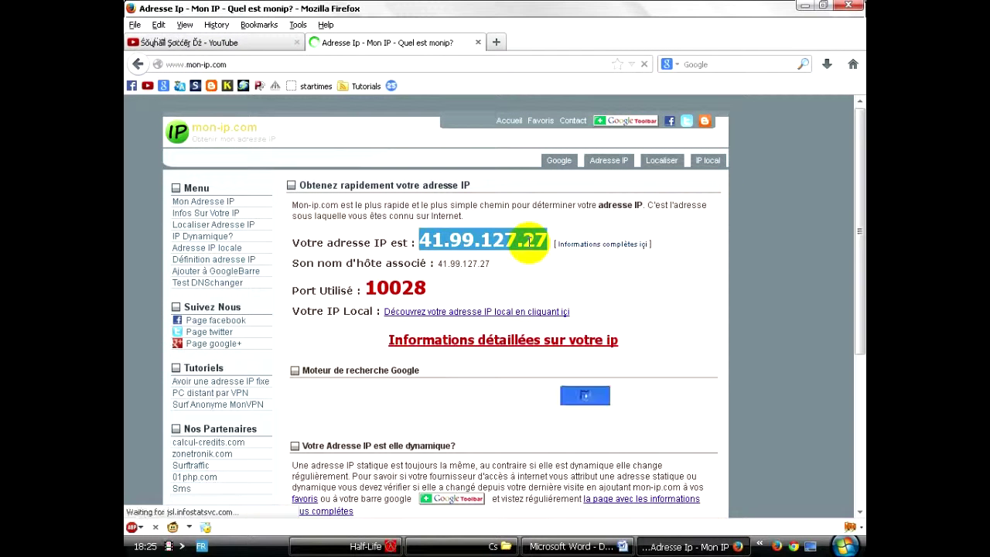
{"action": "right_click", "coordinate": [531, 244]}
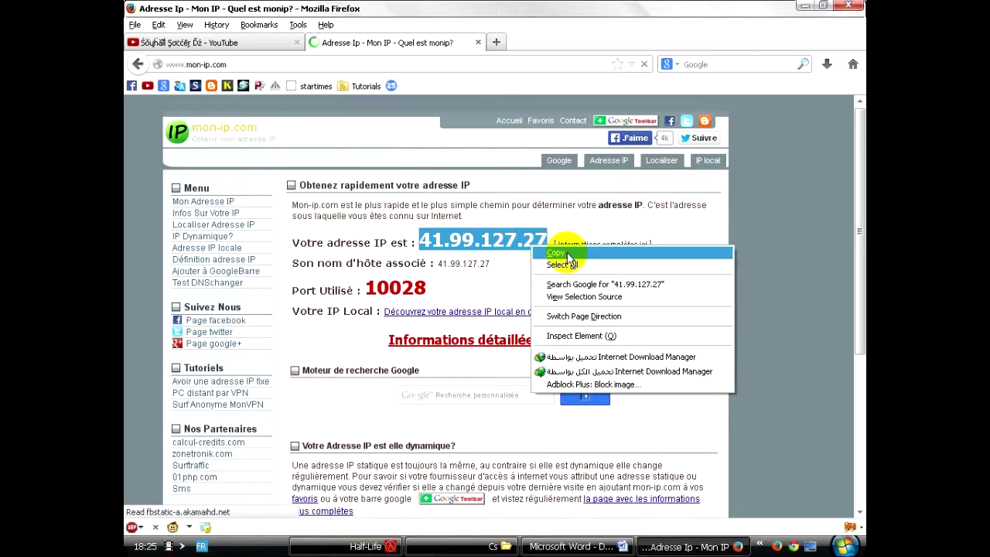
{"action": "left_click", "coordinate": [563, 255]}
{"action": "left_click", "coordinate": [569, 547]}
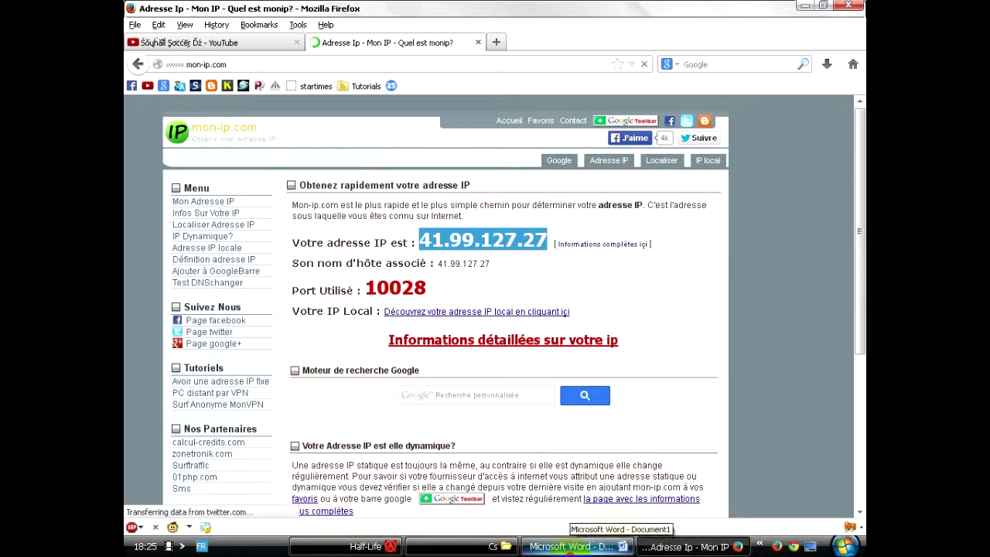
{"action": "left_click", "coordinate": [509, 168]}
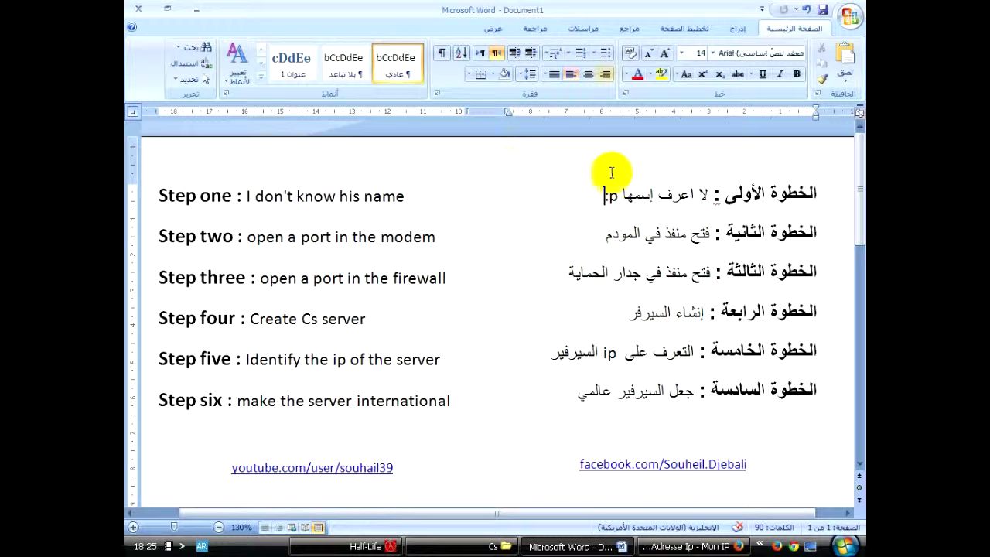
{"action": "left_click", "coordinate": [676, 429]}
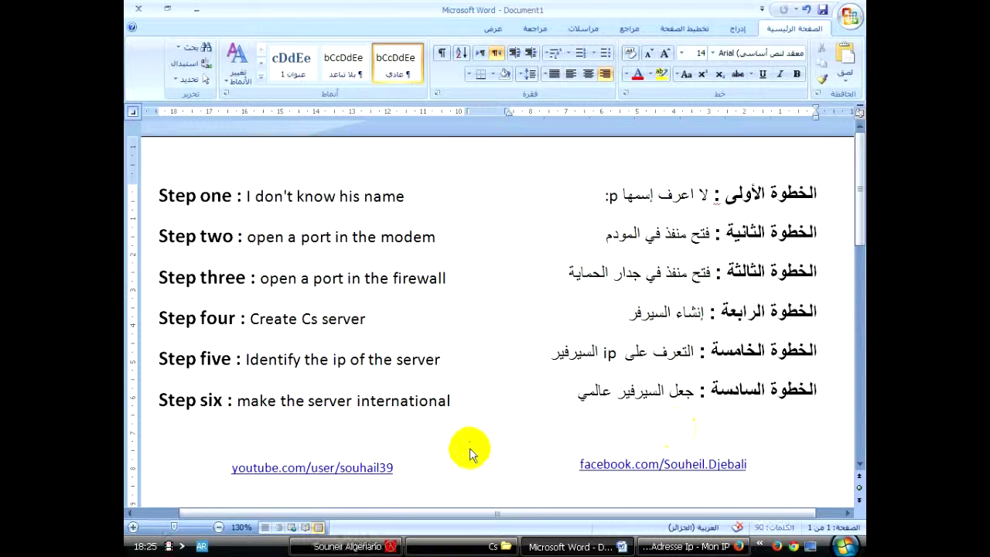
{"action": "key", "text": "ctrl+v"}
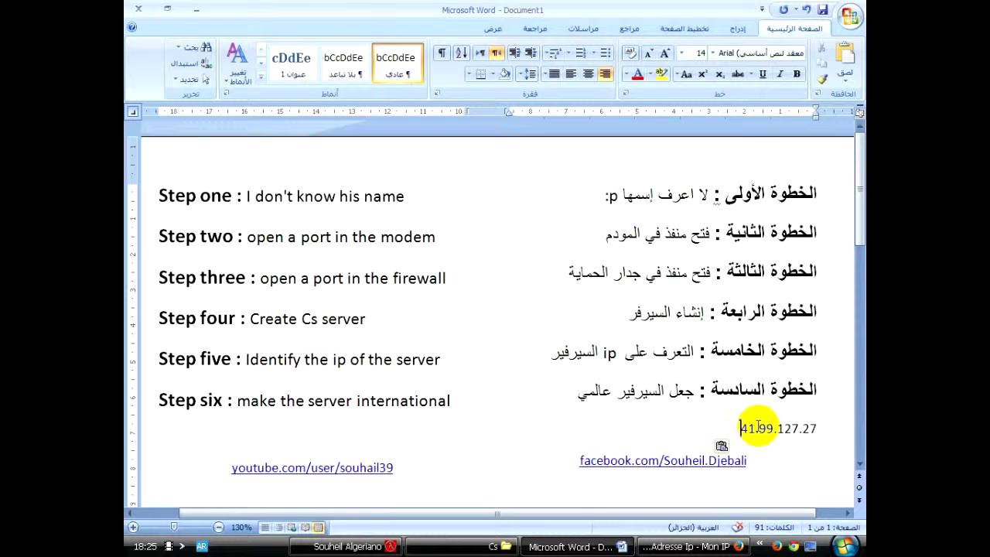
Append the port :27015 to the pasted public IP address below the Arabic step six line.
{"action": "type", "text": "ز"}
{"action": "key", "text": "BackSpace"}
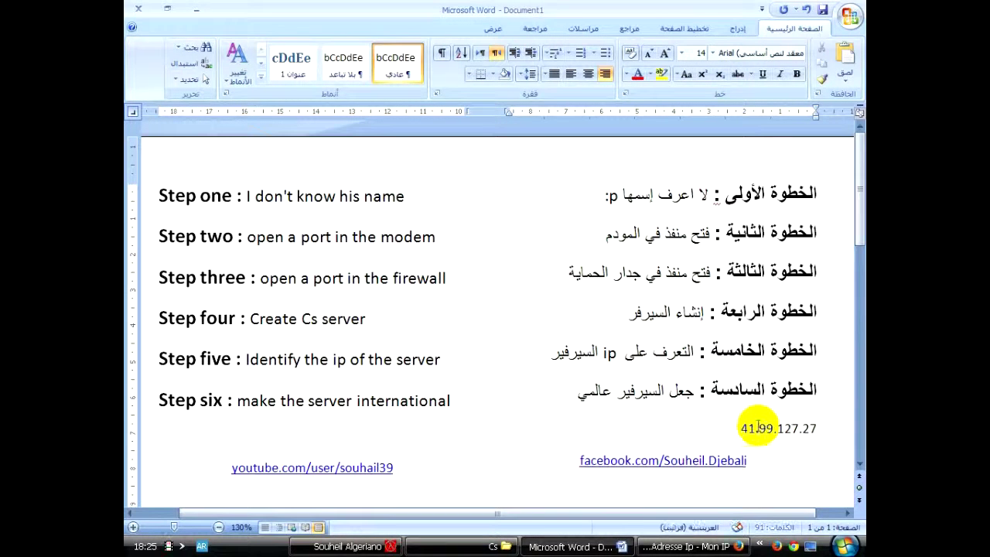
{"action": "key", "text": "alt+shift"}
{"action": "type", "text": ":27015"}
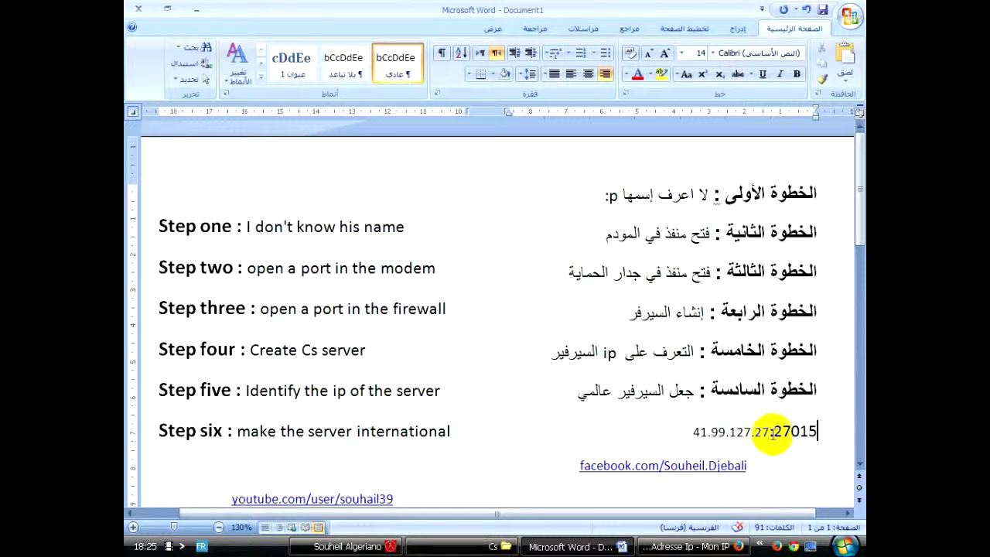
Set the font size of the whole server address line, including its port, to 18.
{"action": "triple_click", "coordinate": [748, 432]}
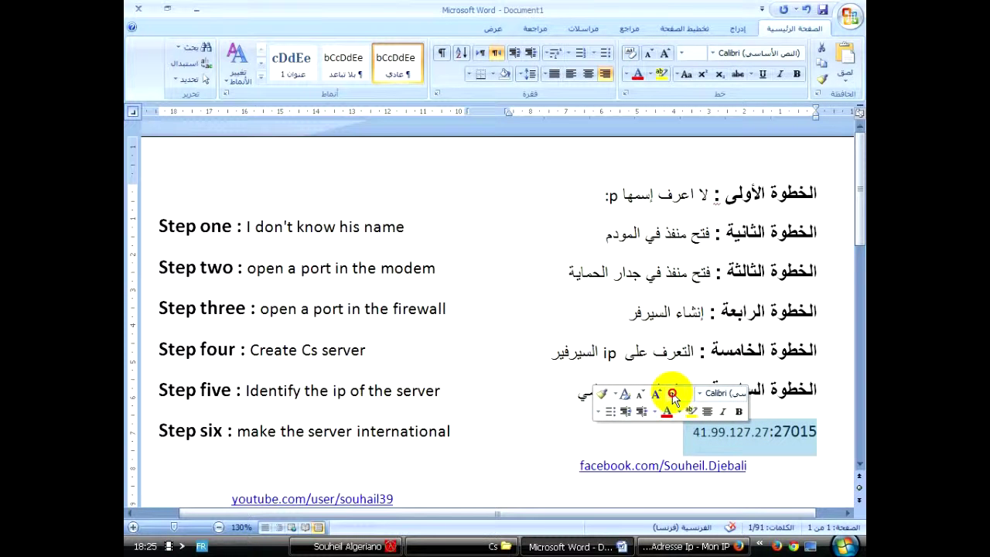
{"action": "left_click", "coordinate": [671, 395]}
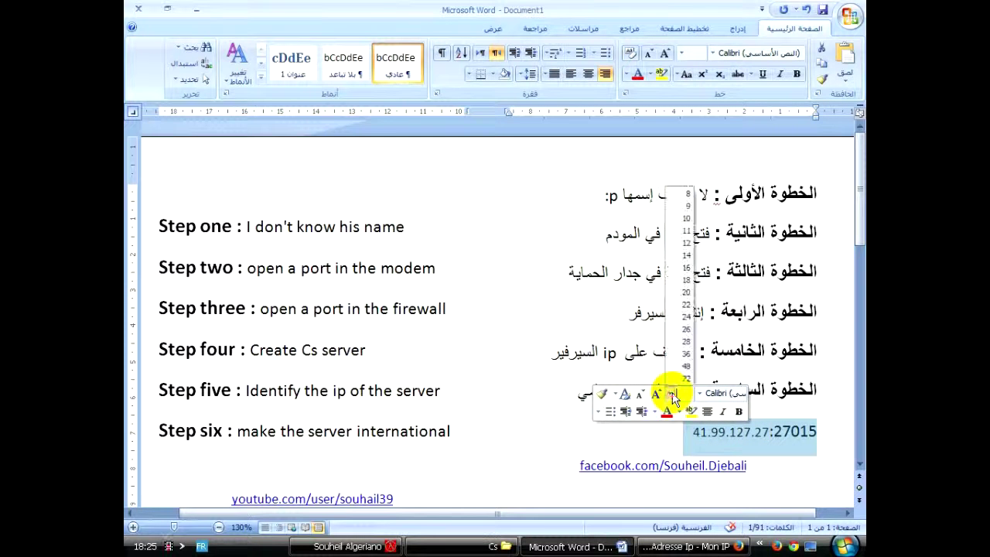
{"action": "left_click", "coordinate": [686, 281]}
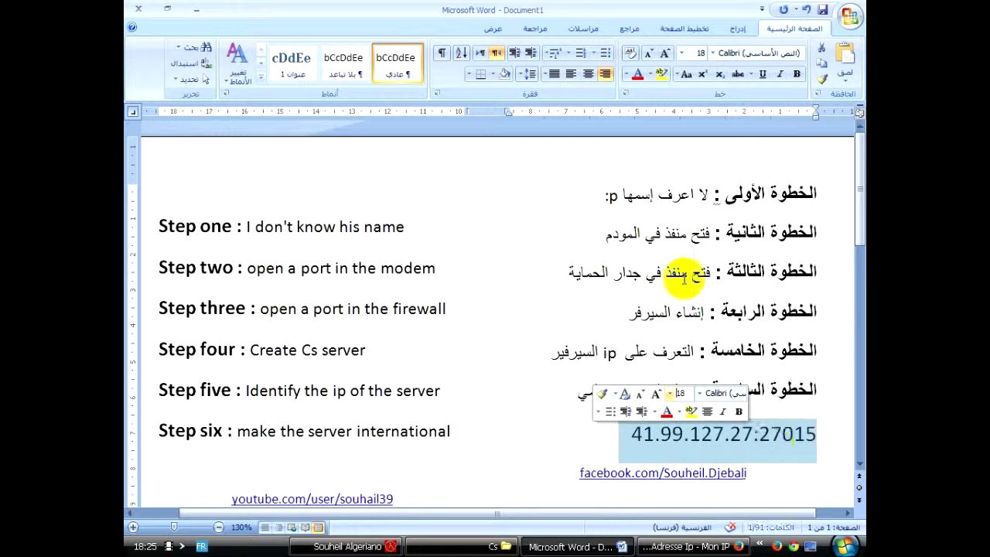
{"action": "left_click", "coordinate": [784, 434]}
Move the English step list back up level with the Arabic steps and return to the start of the document.
{"action": "left_click", "coordinate": [372, 196]}
{"action": "key", "text": "ctrl+End"}
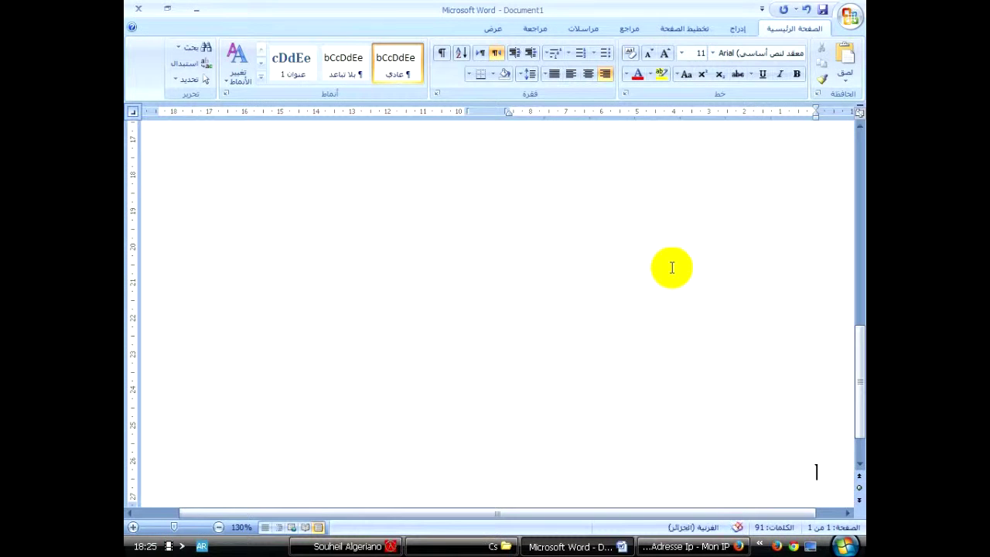
{"action": "left_click_drag", "start_coordinate": [853, 380], "coordinate": [862, 159]}
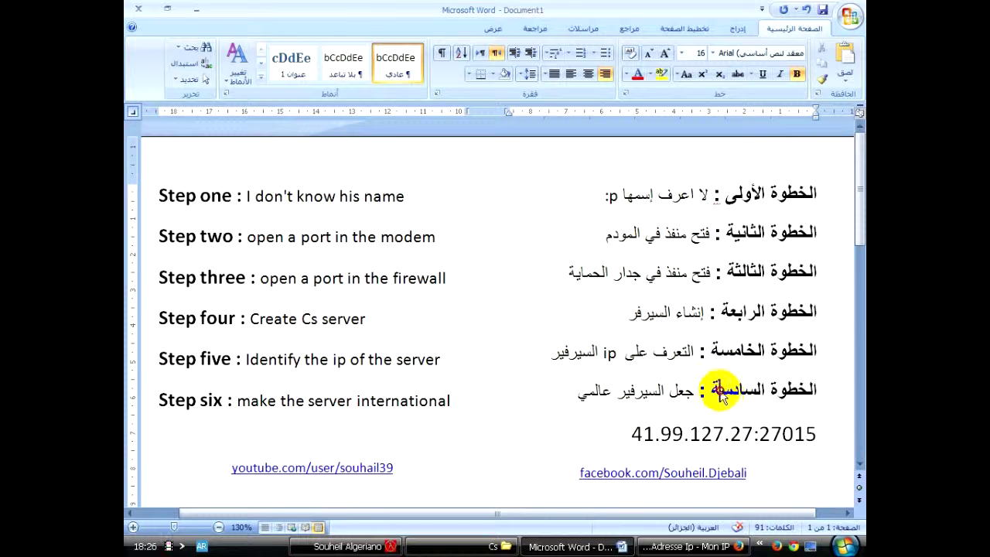
Point out the Arabic and English step six lines about making the server international.
{"action": "triple_click", "coordinate": [720, 392]}
{"action": "left_click", "coordinate": [364, 407]}
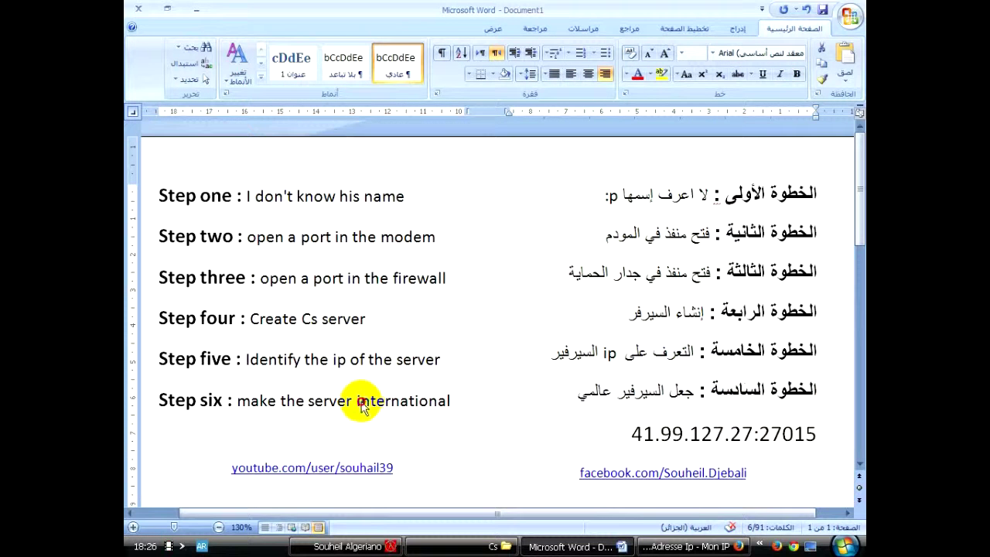
{"action": "triple_click", "coordinate": [363, 408]}
{"action": "left_click", "coordinate": [437, 403]}
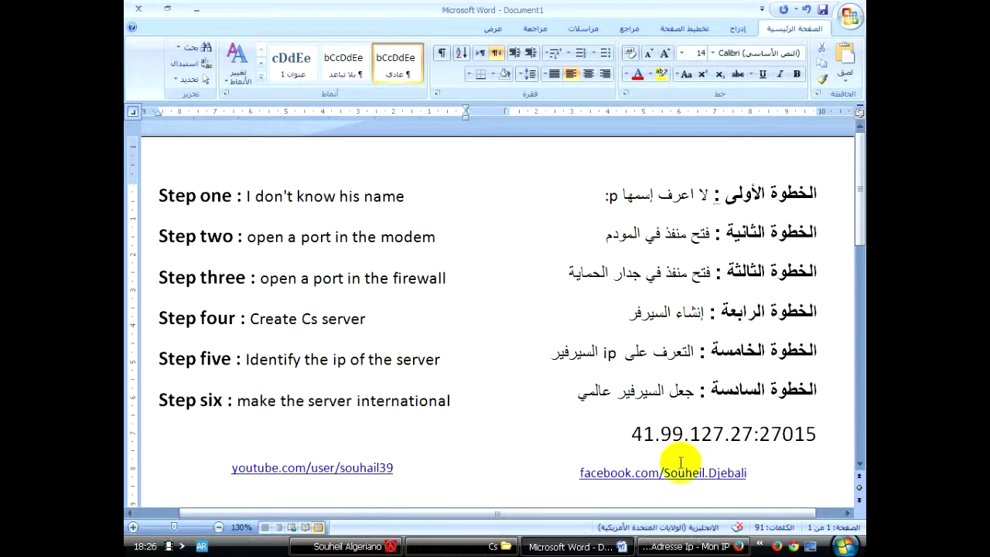
Switch to Firefox and open the gametracker.com website in place of the mon-ip.com page.
{"action": "left_click", "coordinate": [691, 546]}
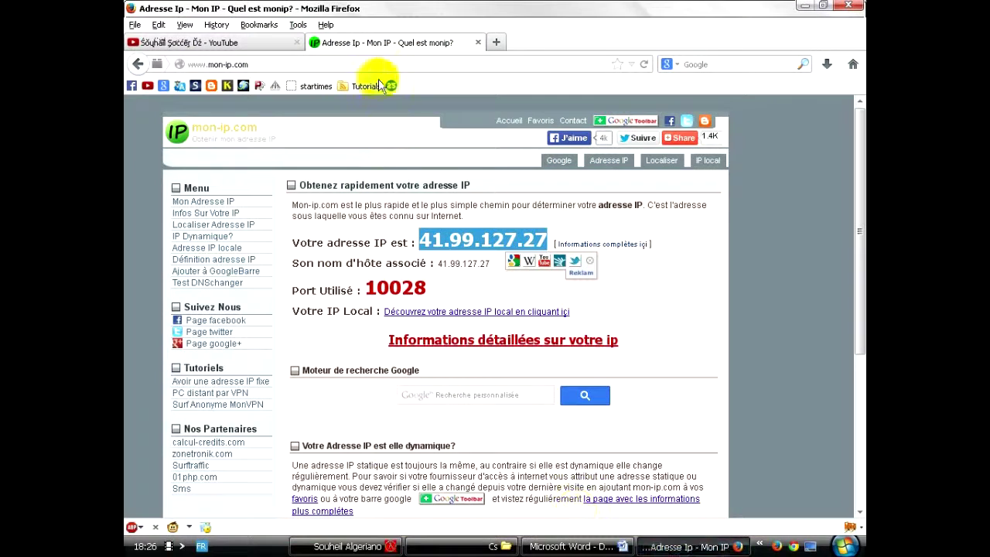
{"action": "left_click", "coordinate": [380, 63]}
{"action": "type", "text": "ga"}
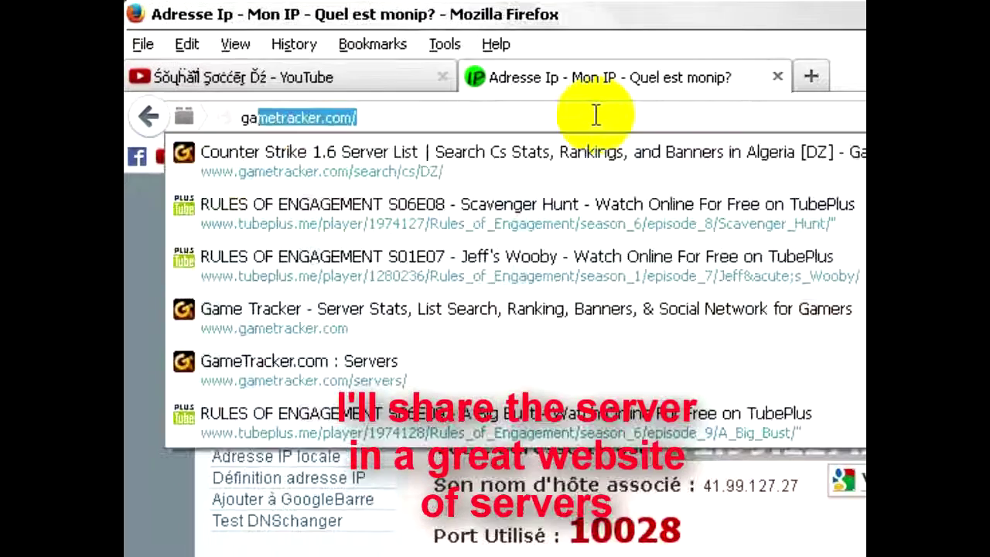
{"action": "type", "text": "metracker"}
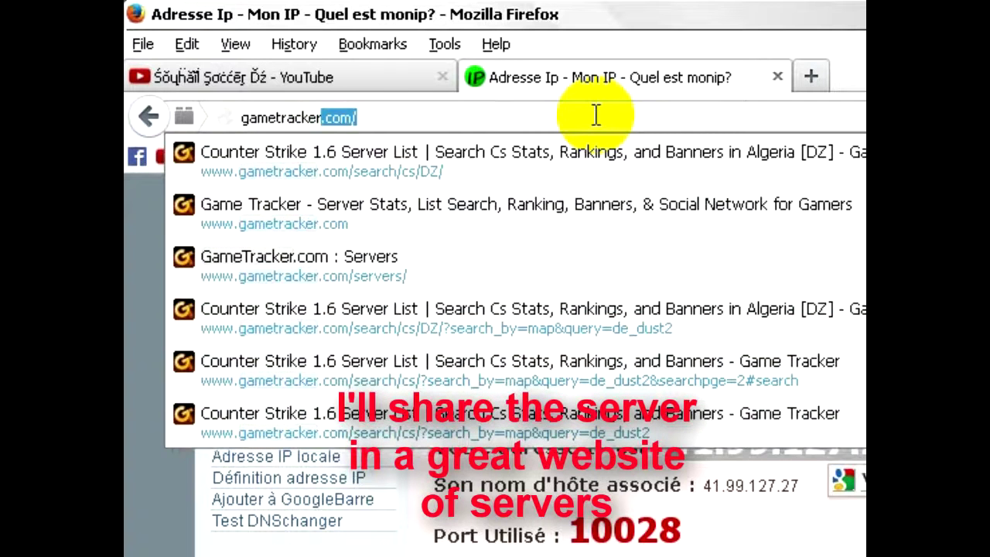
{"action": "key", "text": "Return"}
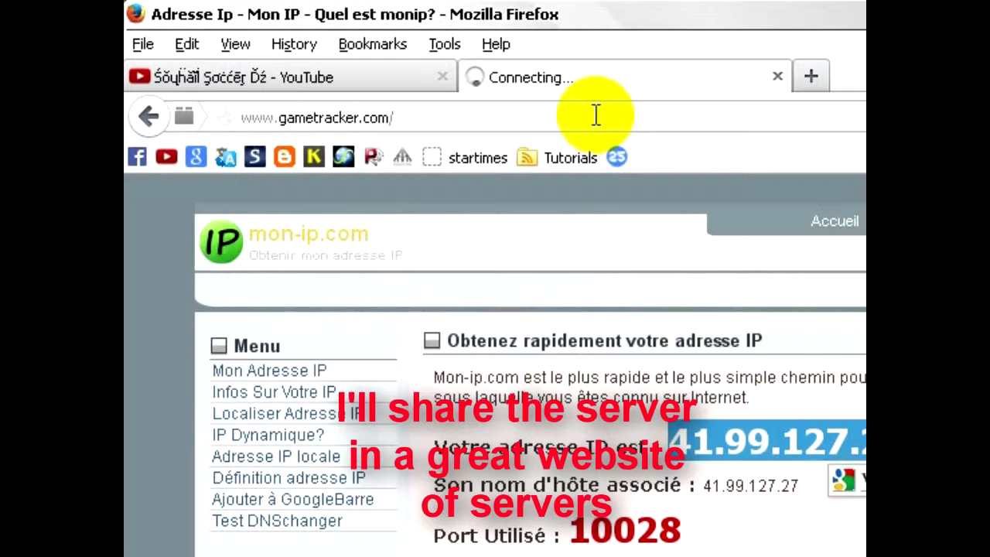